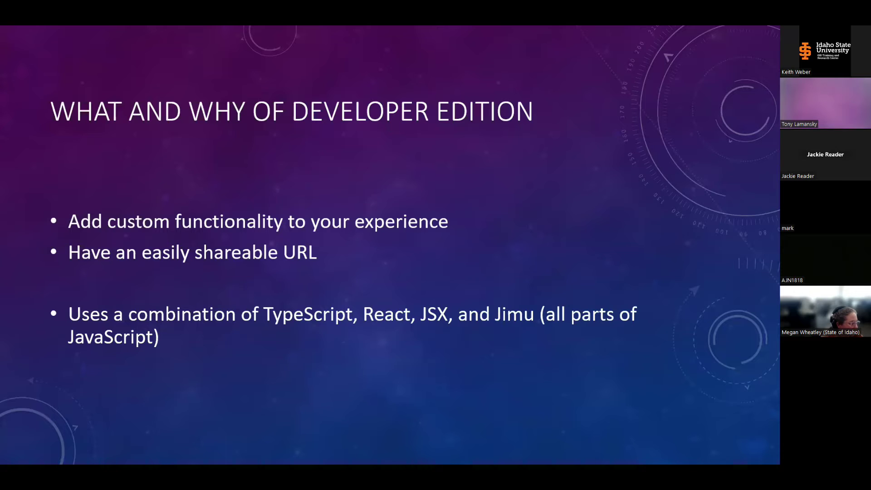
# - Advance to the download slide with the Experience Builder downloads URL and v1.13 release table
pyautogui.press('Right')
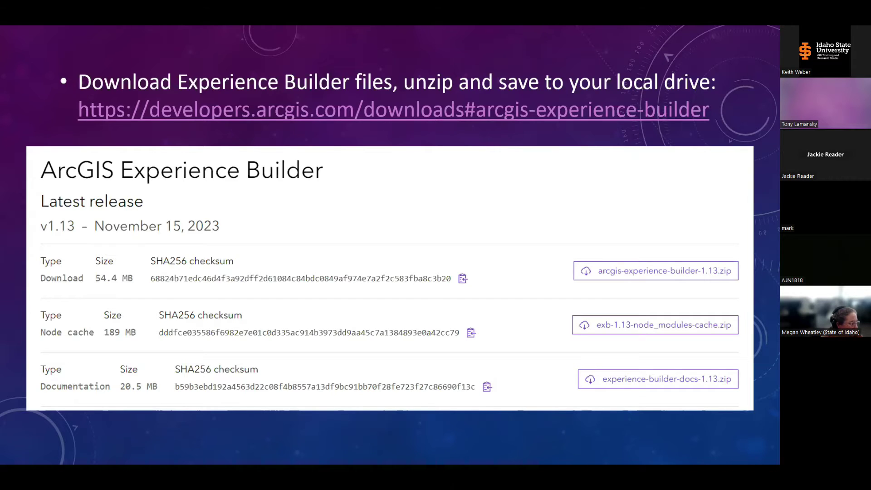
# - Advance to the server setup slide showing npm ci and npm start in an admin prompt
pyautogui.press('Right')
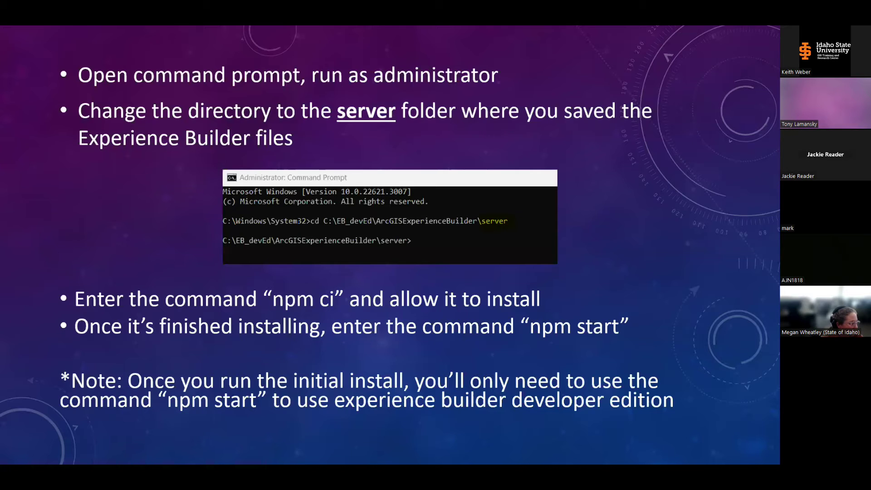
# - Advance to the client setup slide with npm ci and npm start for the client folder
pyautogui.press('Right')
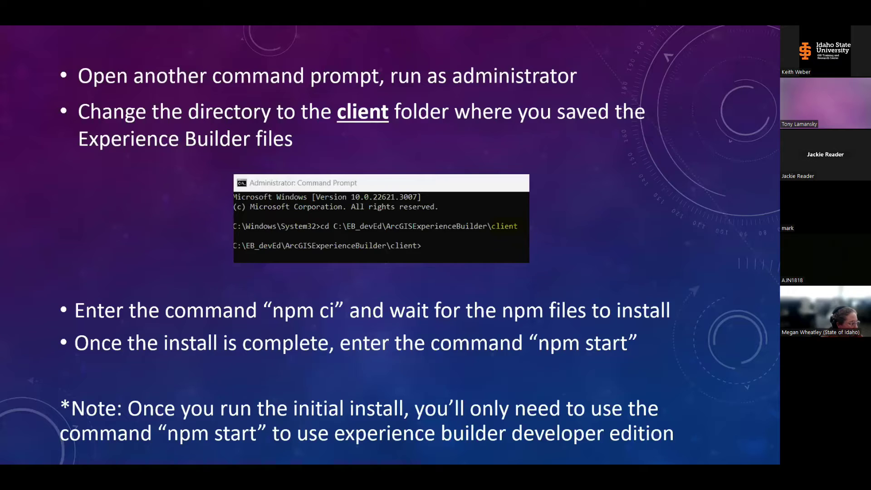
# - Advance to the slide on the Developer Edition layout and its AGOL-accessible data
pyautogui.press('Right')
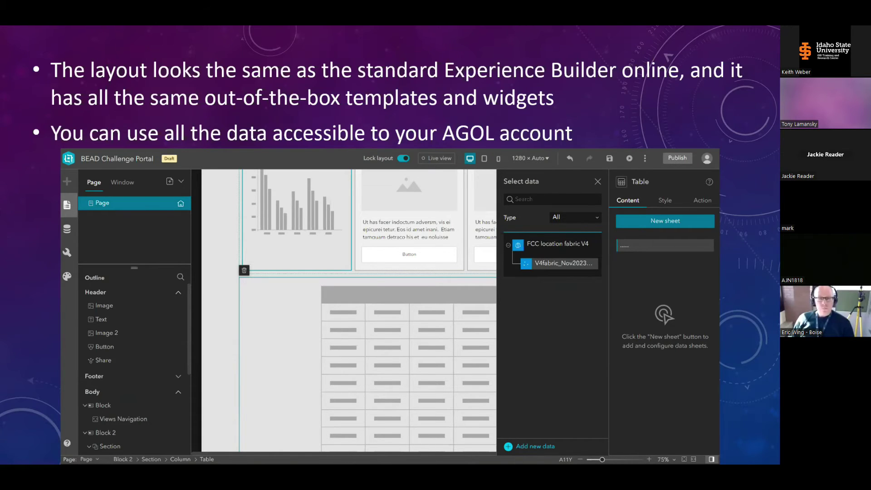
# - Move past the custom-widget slides to the Print Widget EB 1.9.0 community page
pyautogui.press('Right')
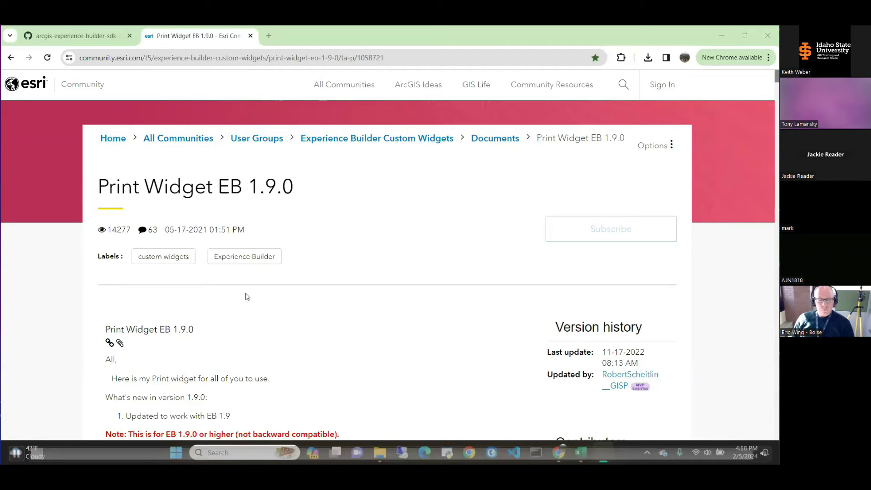
# - Download the Print.zip attachment and view it in the Downloads folder
pyautogui.scroll(-2, 297, 305)
pyautogui.scroll(-5, 348, 304)
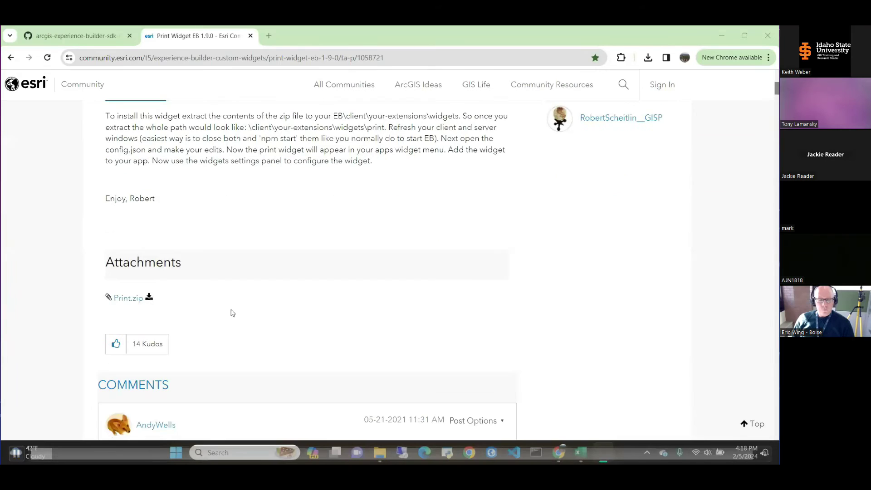
pyautogui.click(149, 297)
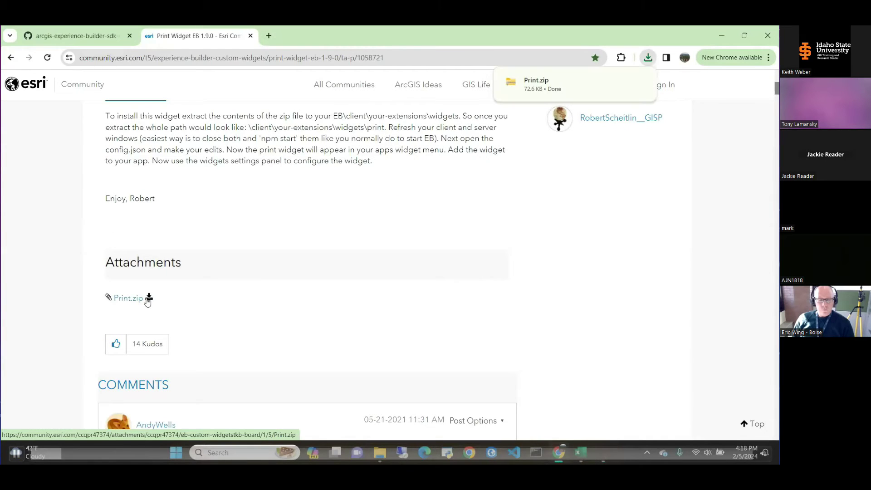
pyautogui.click(380, 454)
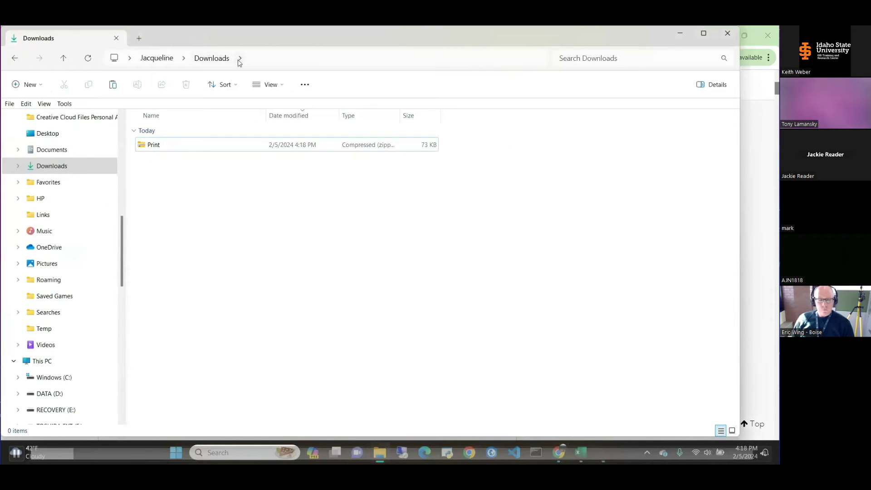
# - Start the Extract All wizard for Print.zip
pyautogui.rightClick(224, 148)
pyautogui.click(223, 149)
pyautogui.rightClick(223, 149)
pyautogui.click(221, 150)
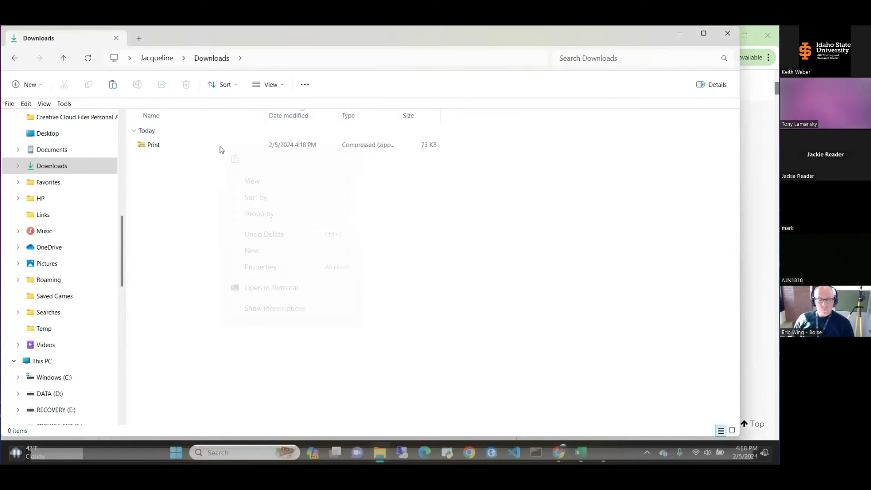
pyautogui.click(195, 144)
pyautogui.rightClick(198, 145)
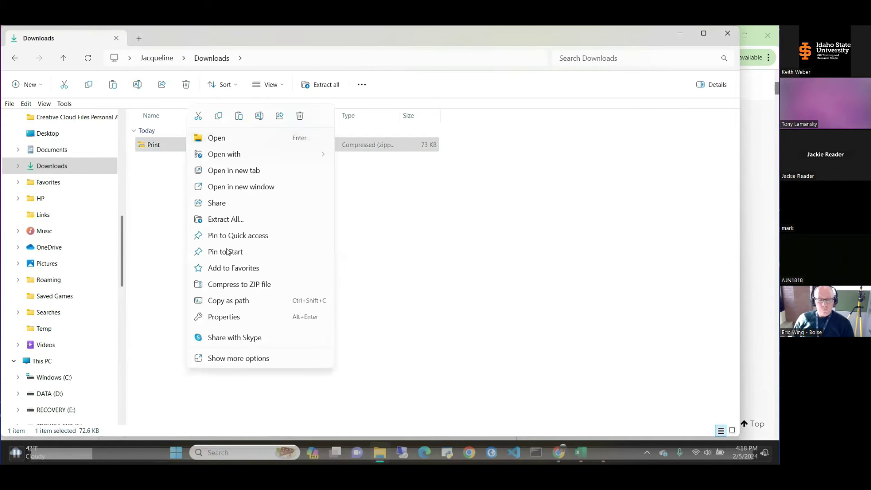
pyautogui.click(229, 219)
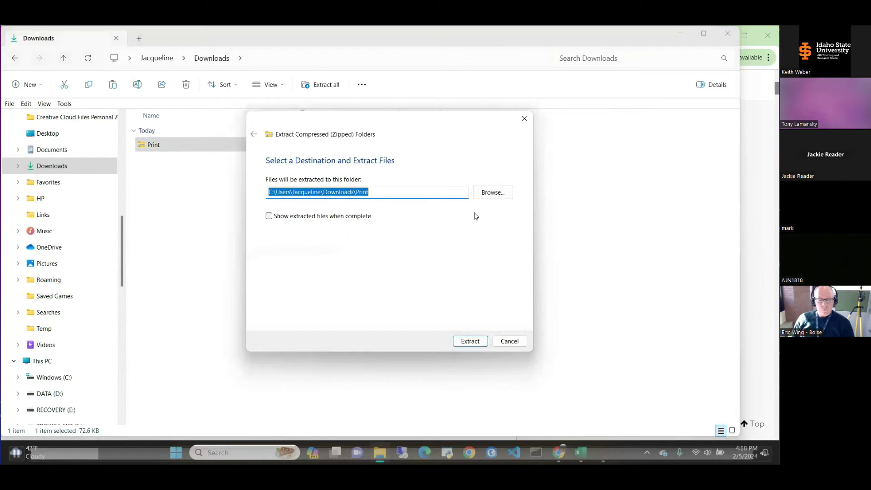
# - Browse the extraction destination to C:\EB_devEd\ArcGISExperienceBuilder\client
pyautogui.click(503, 193)
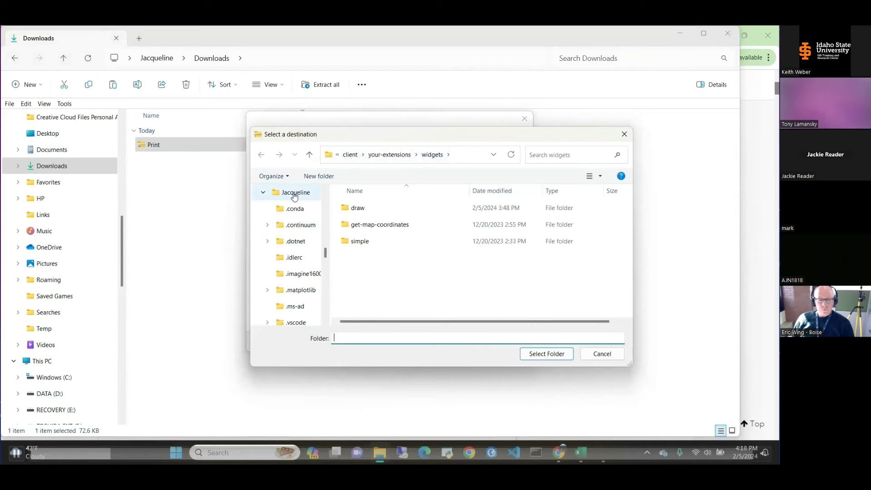
pyautogui.scroll(2, 293, 219)
pyautogui.scroll(-6, 294, 219)
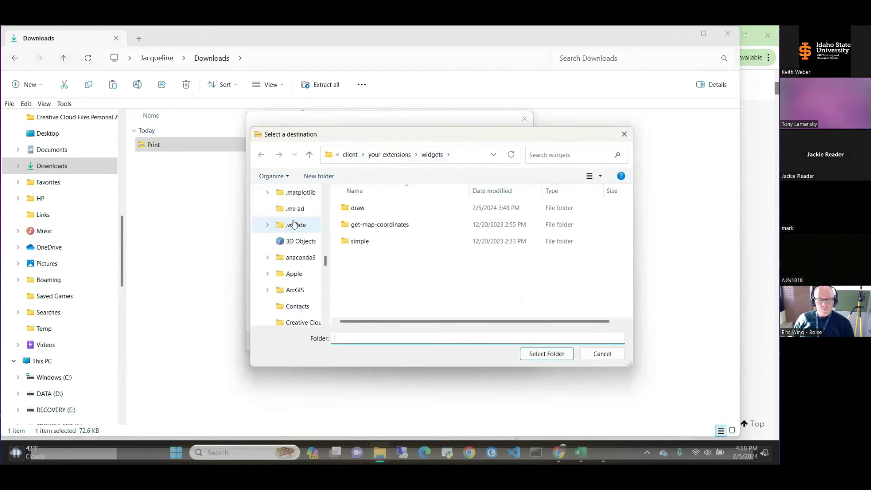
pyautogui.scroll(-1, 294, 224)
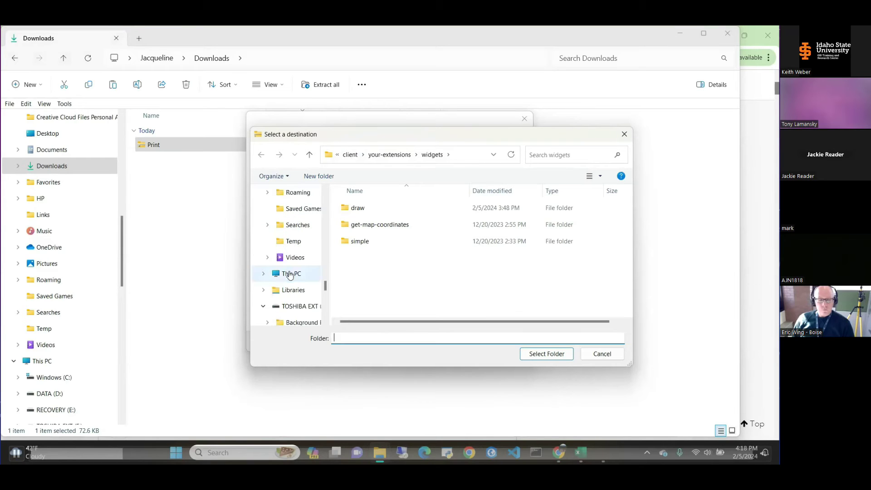
pyautogui.click(290, 274)
pyautogui.click(432, 221)
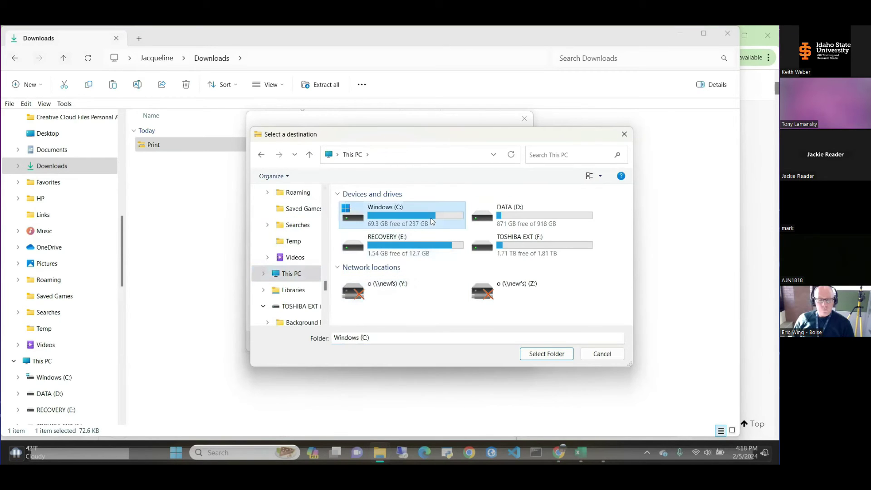
pyautogui.doubleClick(432, 221)
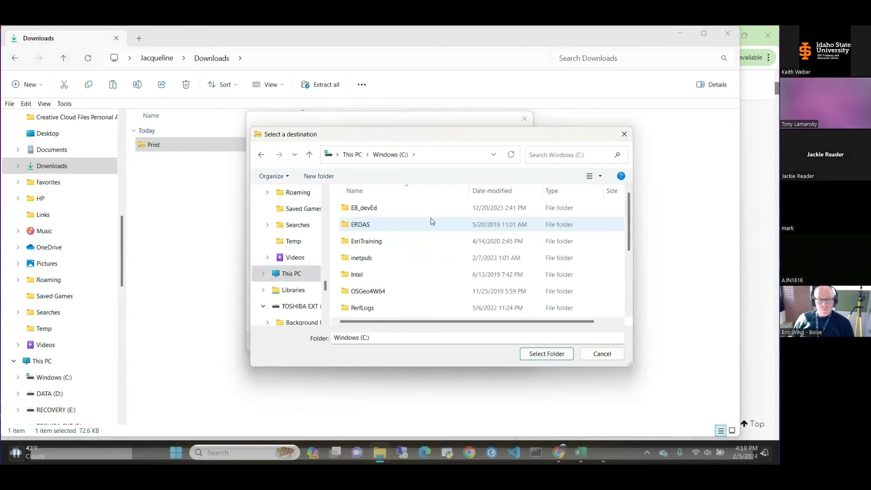
pyautogui.click(370, 211)
pyautogui.doubleClick(370, 211)
pyautogui.doubleClick(370, 212)
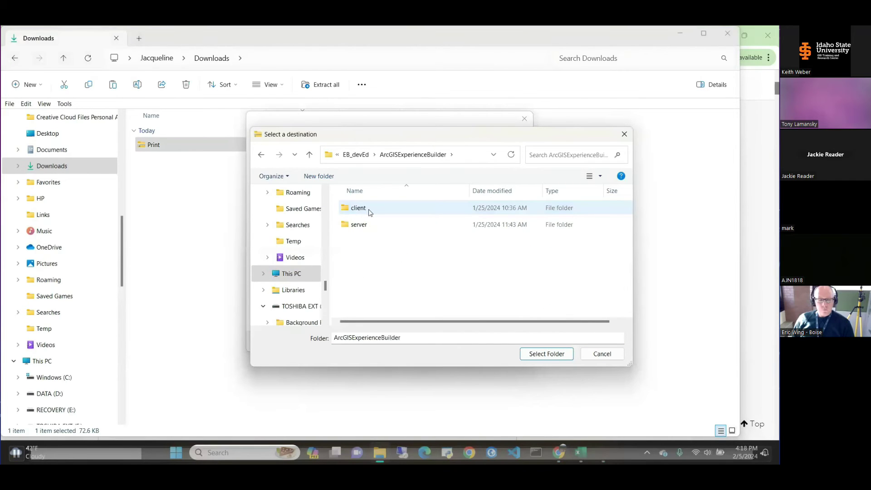
pyautogui.doubleClick(370, 212)
# - Select your-extensions\widgets as the destination and extract Print.zip there
pyautogui.scroll(-2, 463, 259)
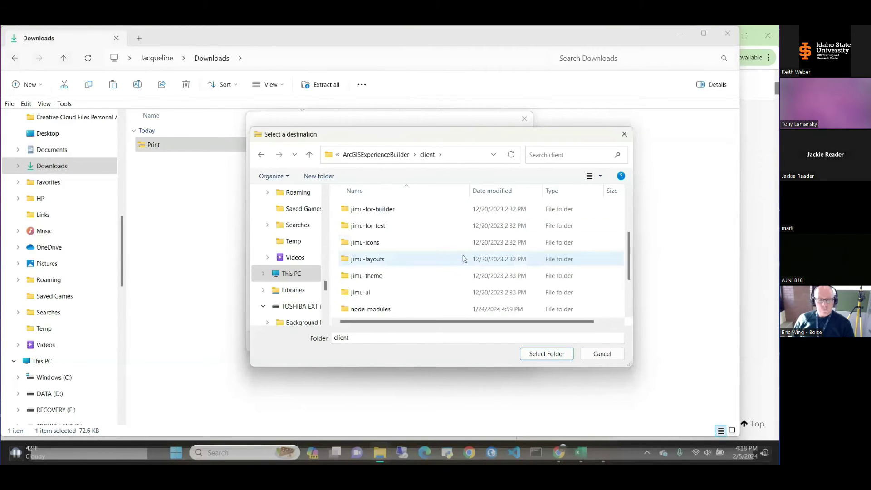
pyautogui.scroll(-2, 463, 259)
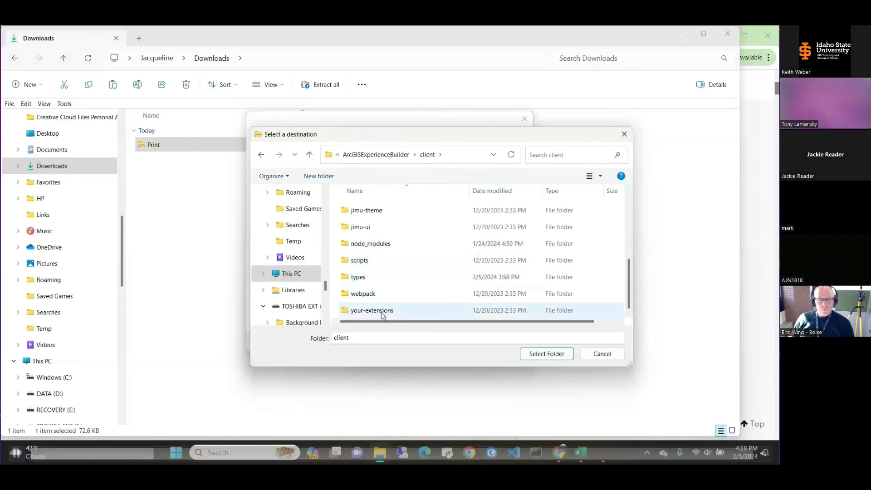
pyautogui.doubleClick(382, 312)
pyautogui.click(367, 225)
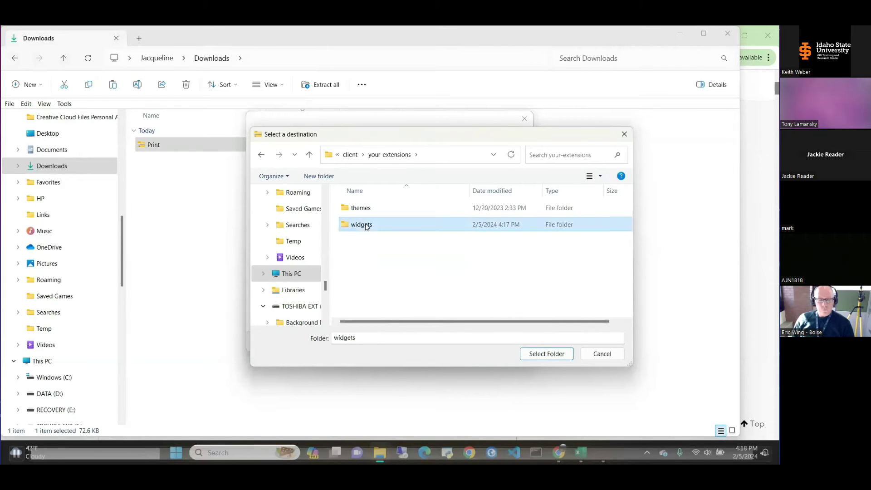
pyautogui.doubleClick(367, 225)
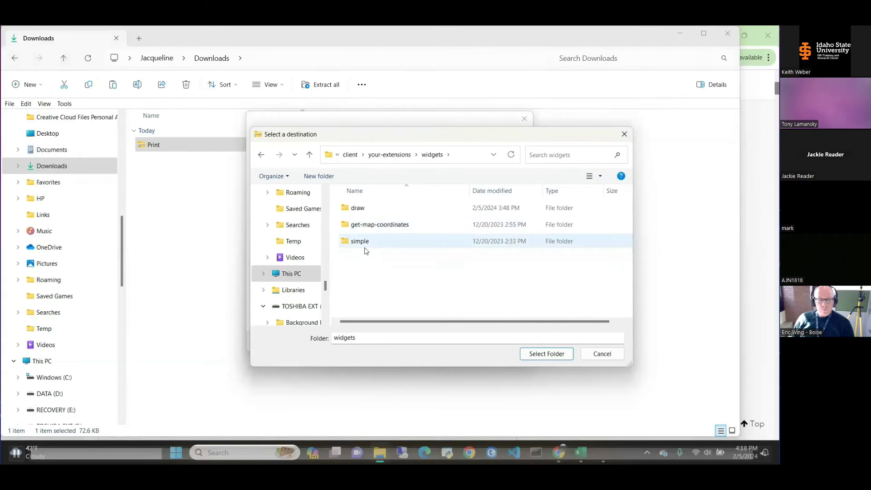
pyautogui.click(554, 354)
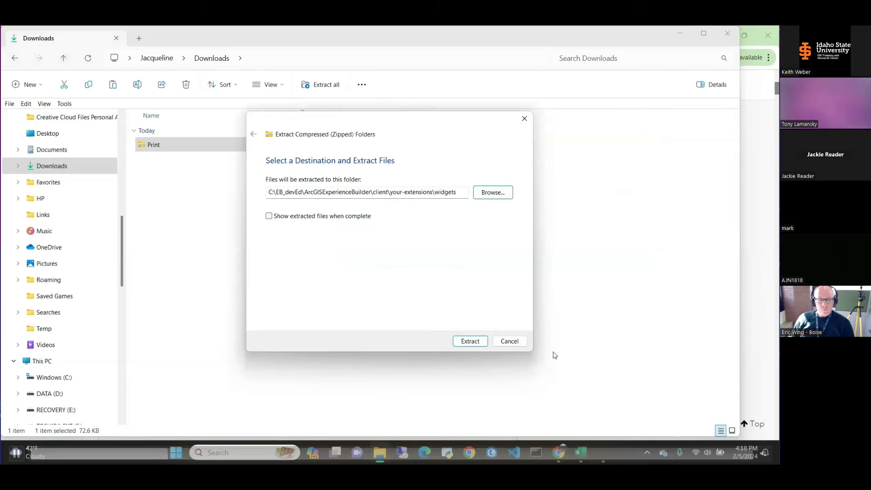
pyautogui.click(471, 341)
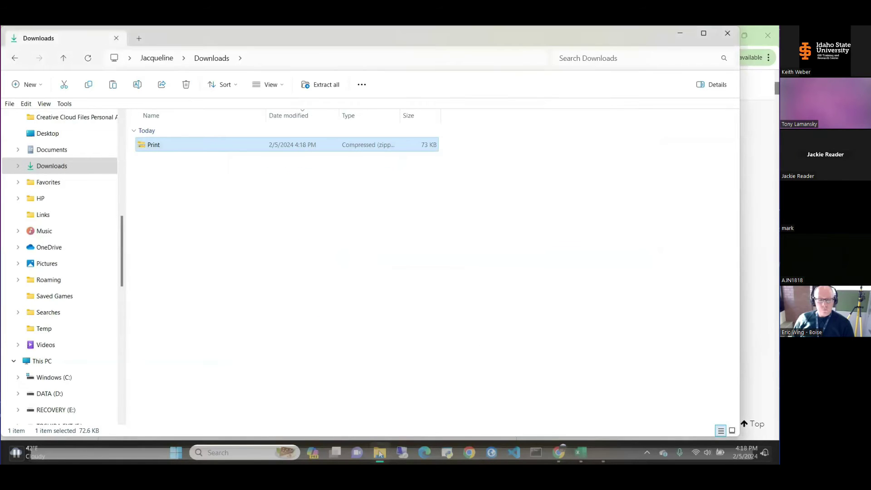
# - Browse to C:\EB_devEd\ArcGISExperienceBuilder\client\your-extensions\widgets\Print to check its src, config and manifest
pyautogui.click(380, 453)
pyautogui.click(381, 453)
pyautogui.click(66, 383)
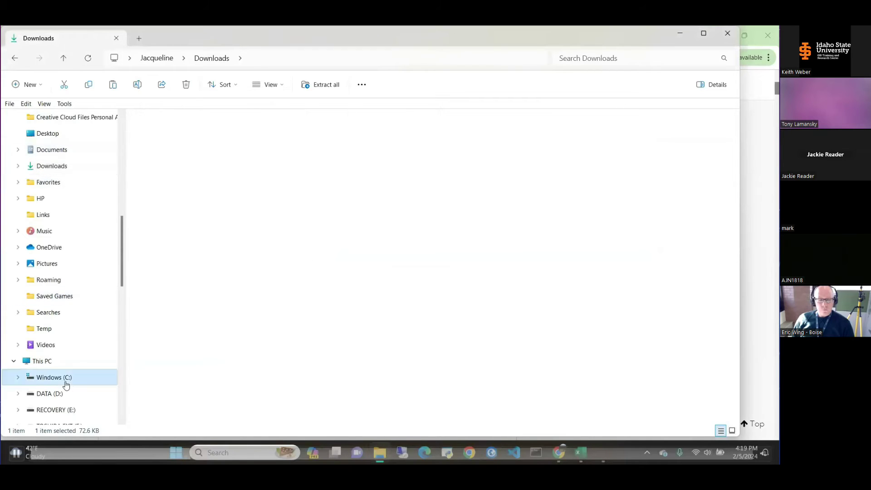
pyautogui.click(160, 140)
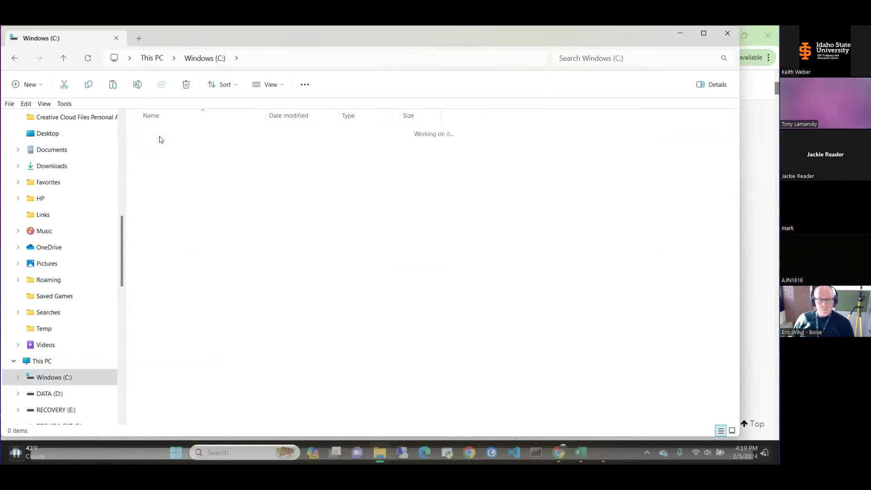
pyautogui.doubleClick(160, 140)
pyautogui.click(159, 139)
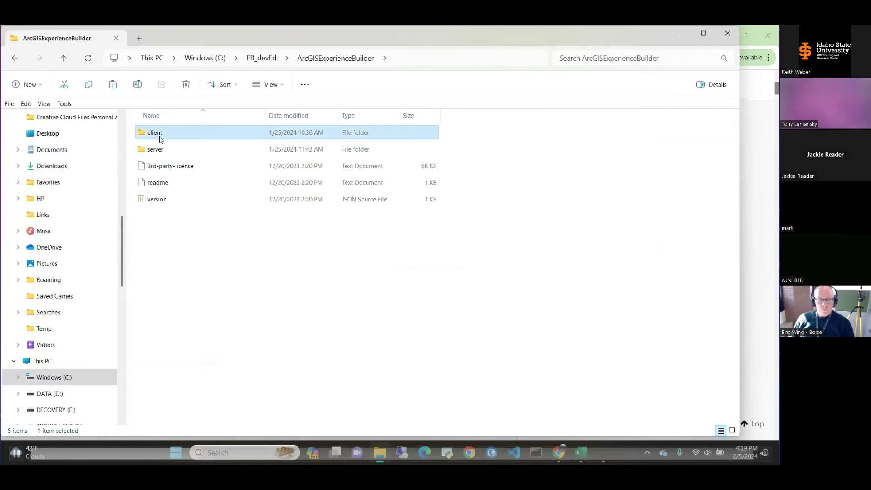
pyautogui.doubleClick(160, 139)
pyautogui.doubleClick(185, 401)
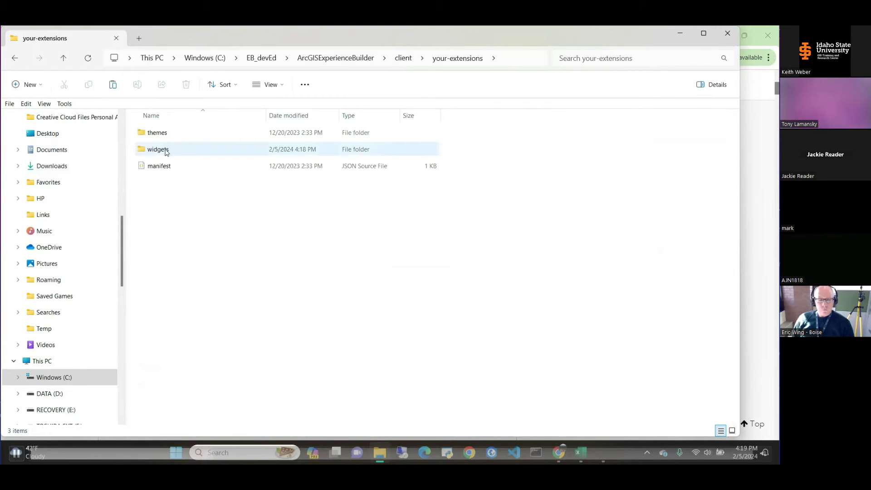
pyautogui.doubleClick(166, 151)
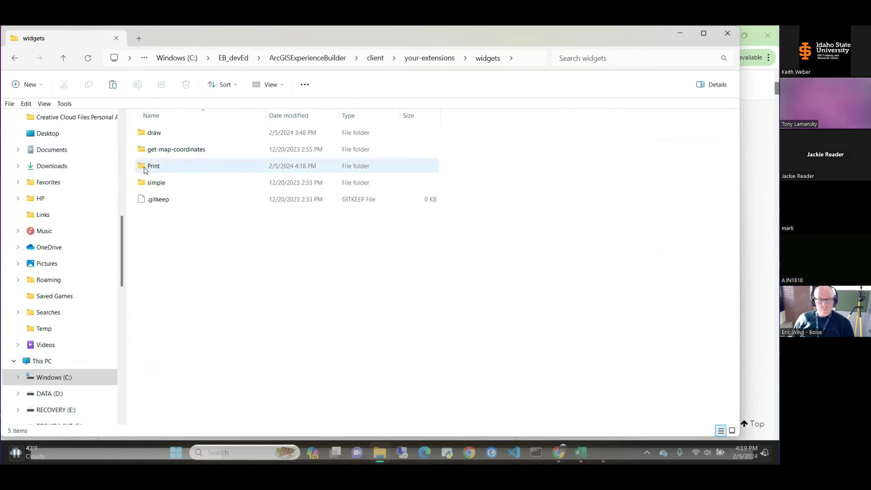
pyautogui.doubleClick(150, 166)
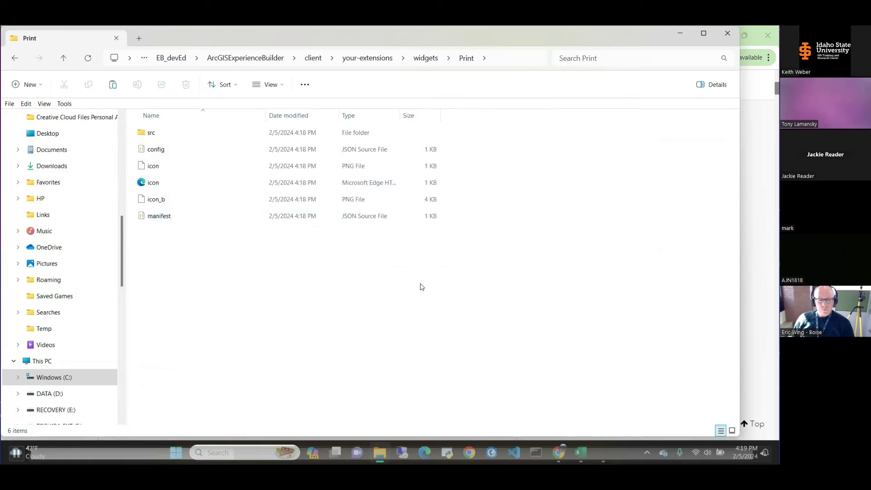
pyautogui.click(682, 34)
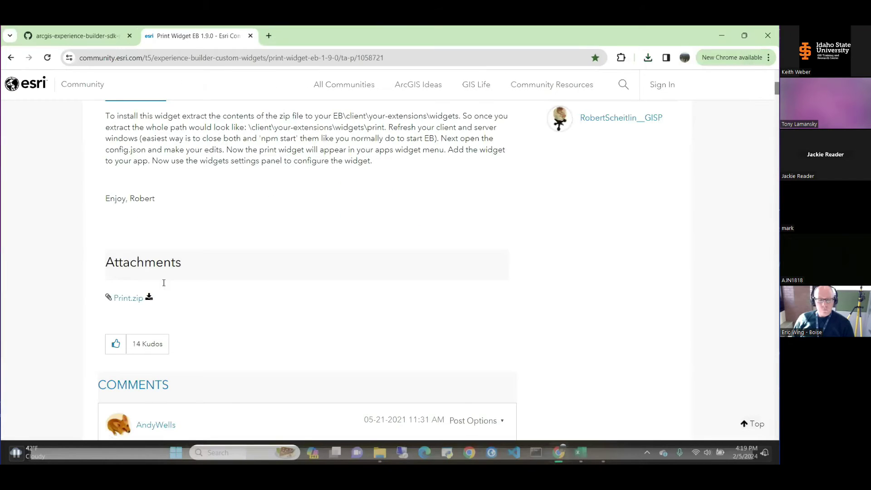
# - Launch Command Prompt as administrator
pyautogui.click(255, 452)
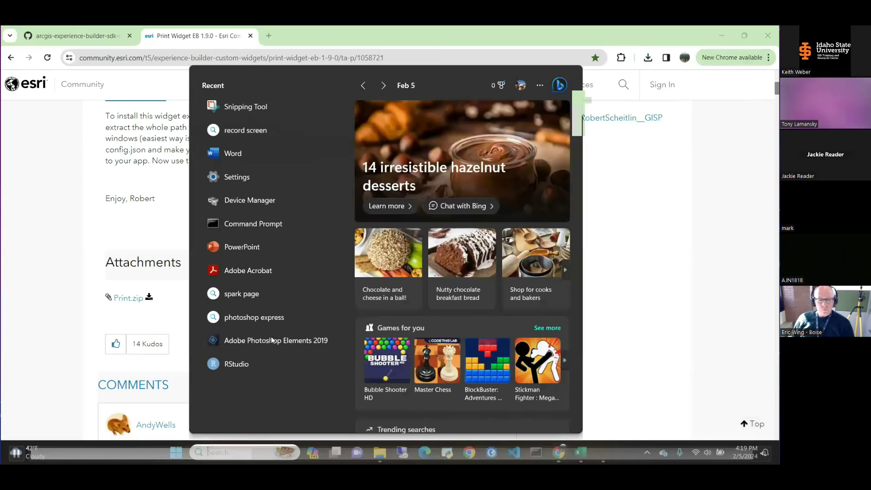
pyautogui.rightClick(265, 224)
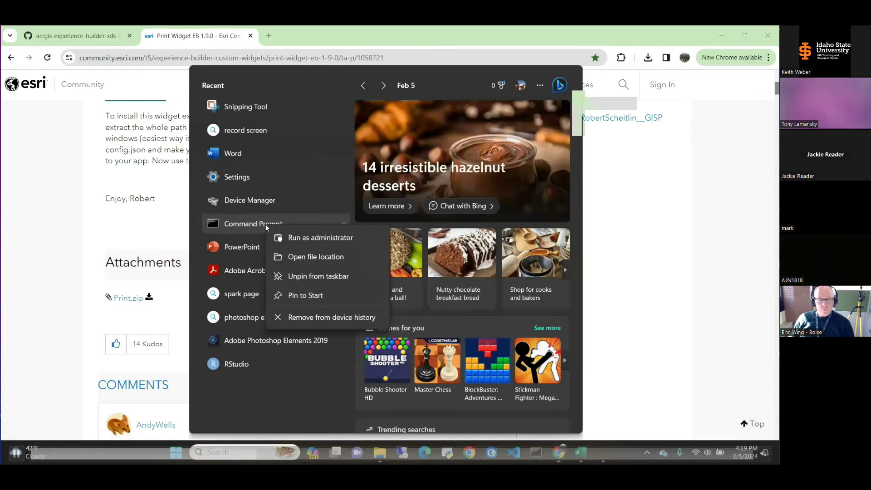
pyautogui.click(311, 237)
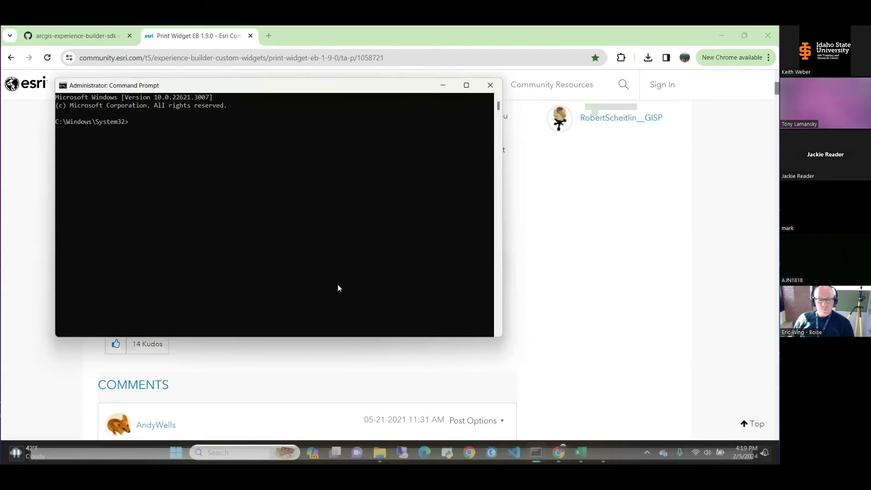
pyautogui.write('cd')
# - Show the full ArcGISExperienceBuilder client folder path in File Explorer's address bar
pyautogui.click(380, 453)
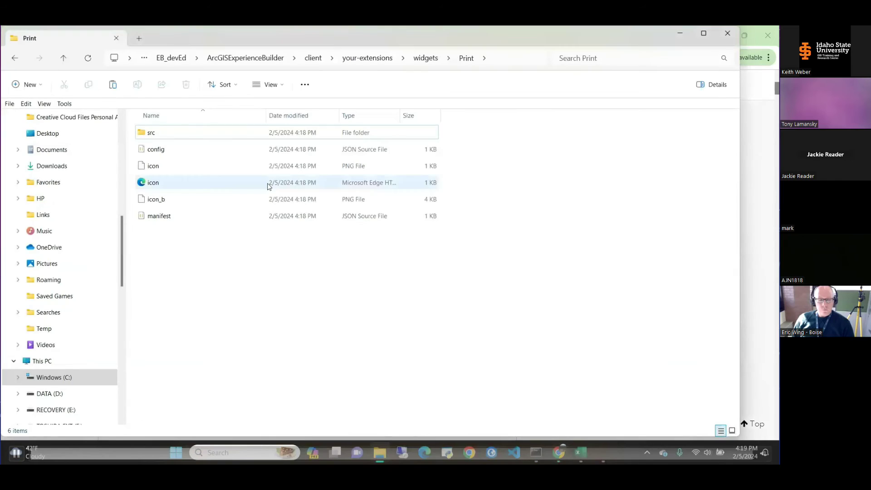
pyautogui.click(313, 59)
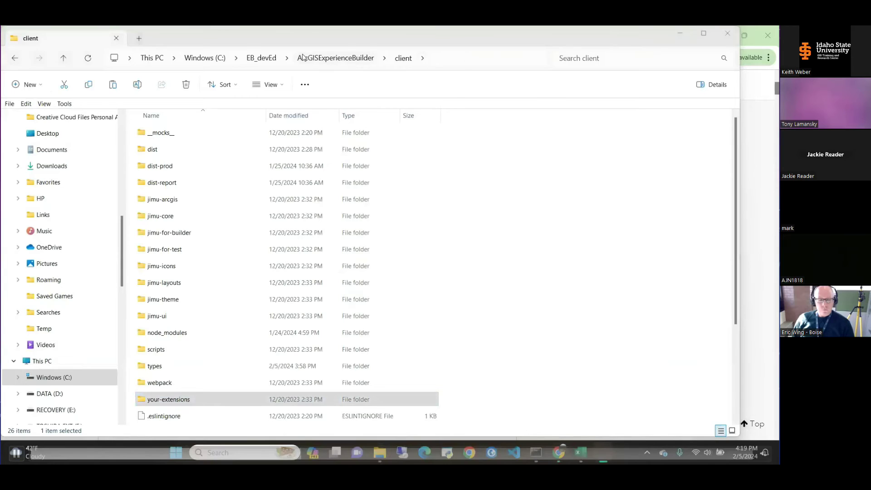
pyautogui.click(436, 60)
pyautogui.hotkey('ctrl', 'c')
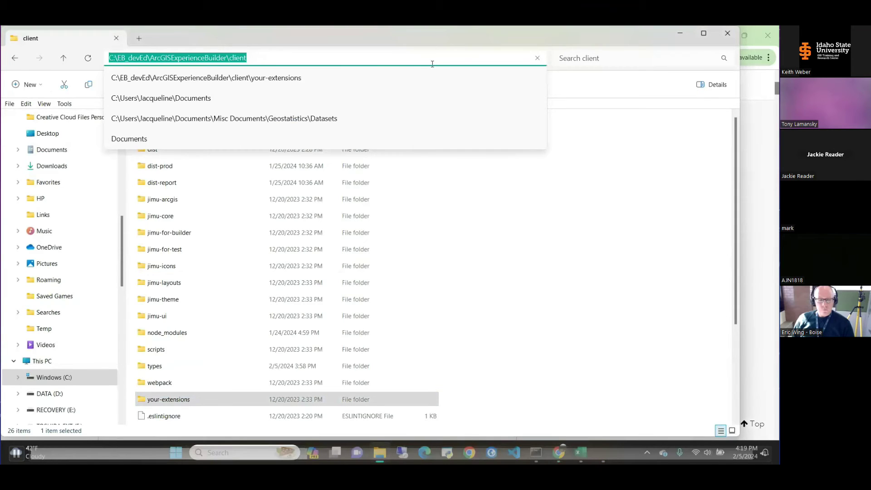
# - In the admin Command Prompt, cd into the pasted Experience Builder client folder path
pyautogui.click(537, 453)
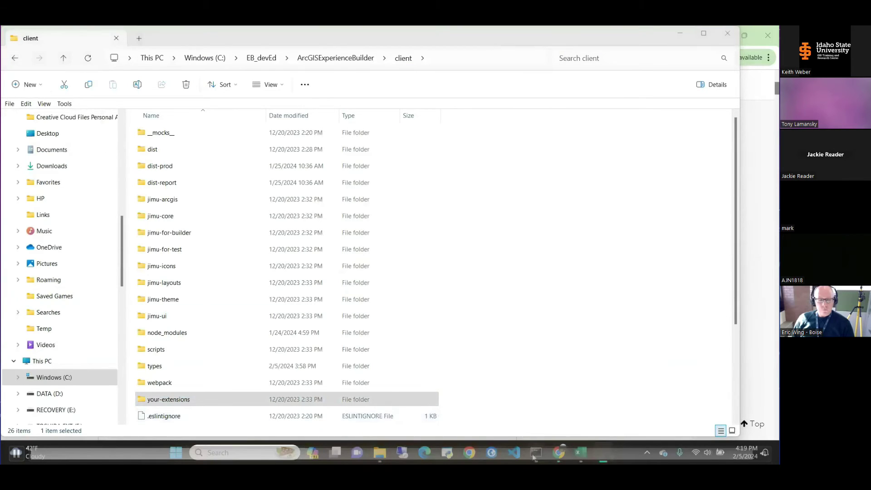
pyautogui.write('cd')
pyautogui.rightClick(164, 117)
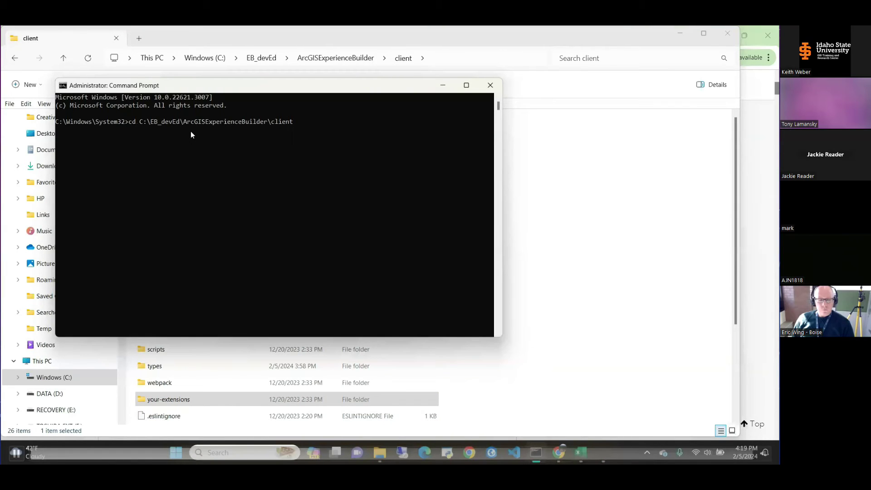
pyautogui.press('Return')
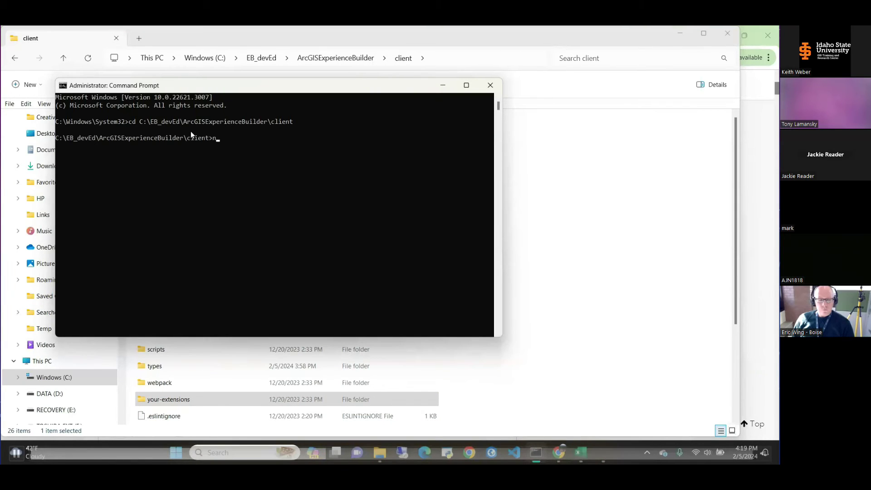
# - Run npm start so webpack compiles the Print and other custom widgets
pyautogui.write('npm start')
pyautogui.press('Return')
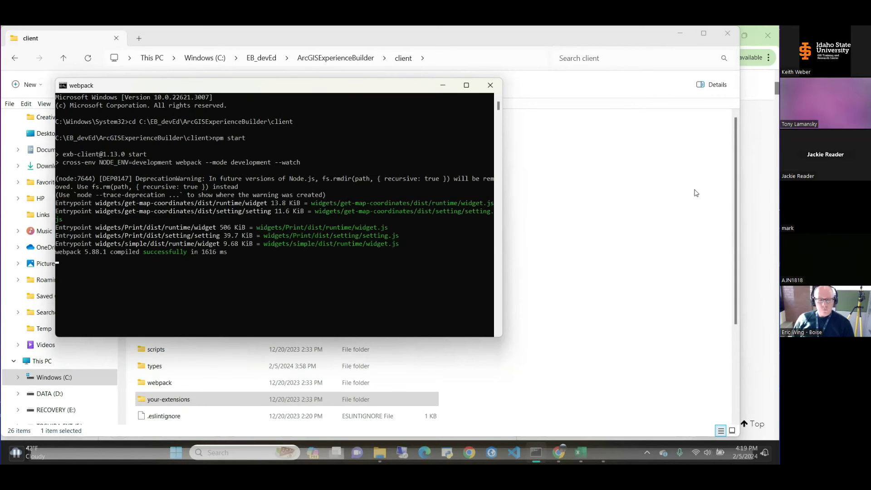
pyautogui.click(249, 452)
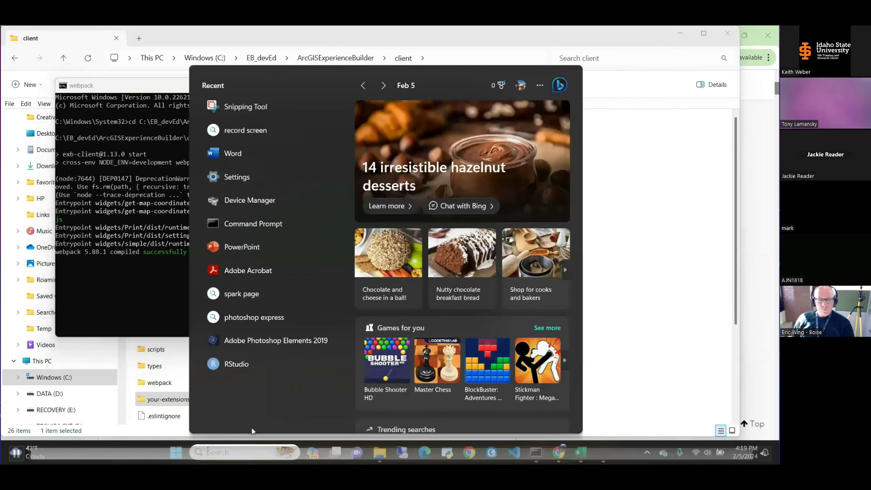
# - Open an administrator Command Prompt and change into the ArcGISExperienceBuilder\server folder
pyautogui.rightClick(252, 223)
pyautogui.press('Escape')
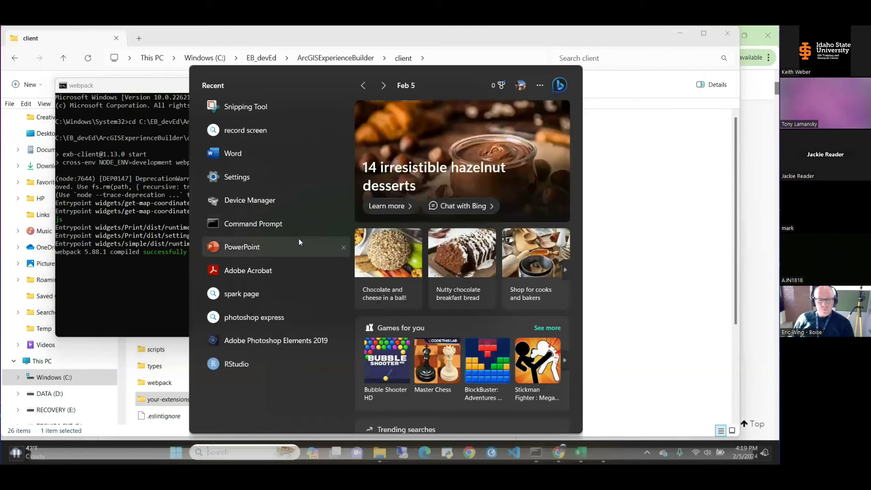
pyautogui.press('Escape')
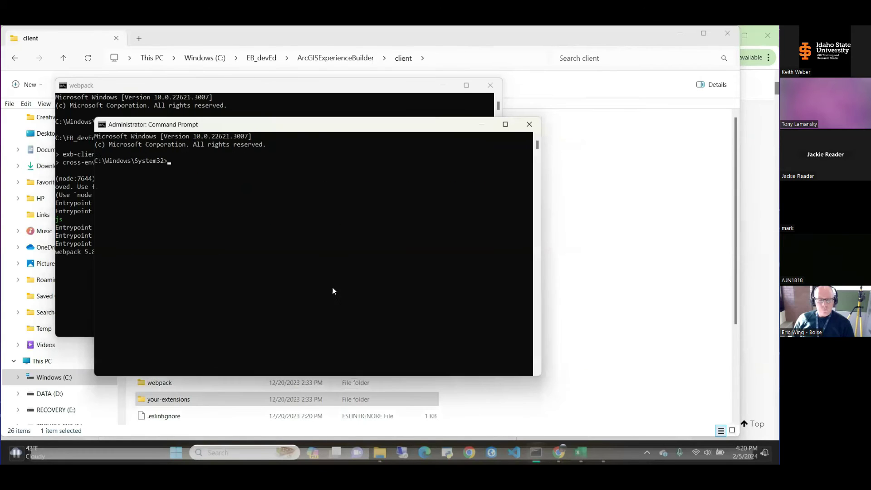
pyautogui.write('cd')
pyautogui.hotkey('ctrl', 'v')
pyautogui.press('BackSpace')
pyautogui.press('BackSpace')
pyautogui.press('BackSpace')
pyautogui.press('BackSpace')
pyautogui.press('BackSpace')
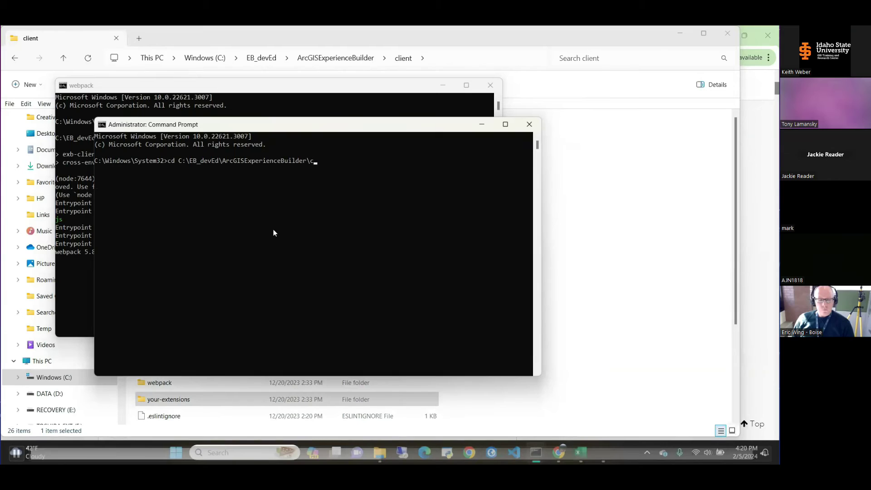
pyautogui.press('BackSpace')
pyautogui.write('server')
pyautogui.press('Return')
# - Run npm start to launch the Experience Builder server on ports 3000 and 3001
pyautogui.write('n')
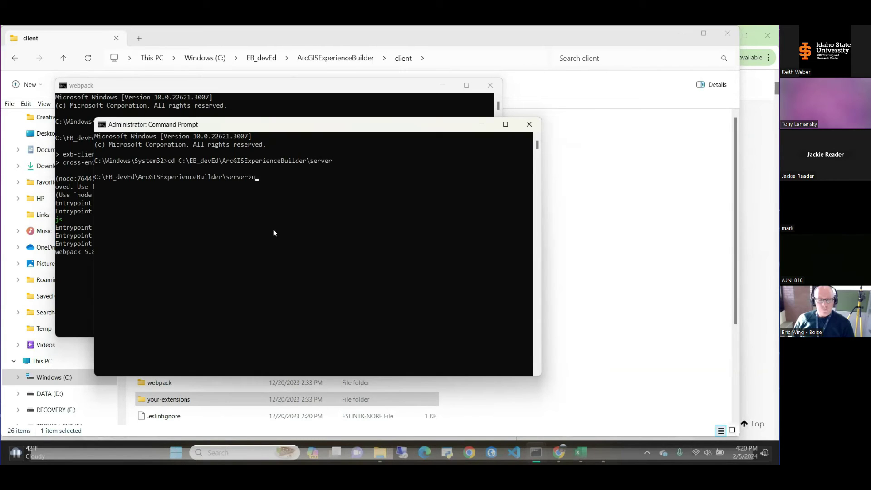
pyautogui.write('pm start')
pyautogui.press('Return')
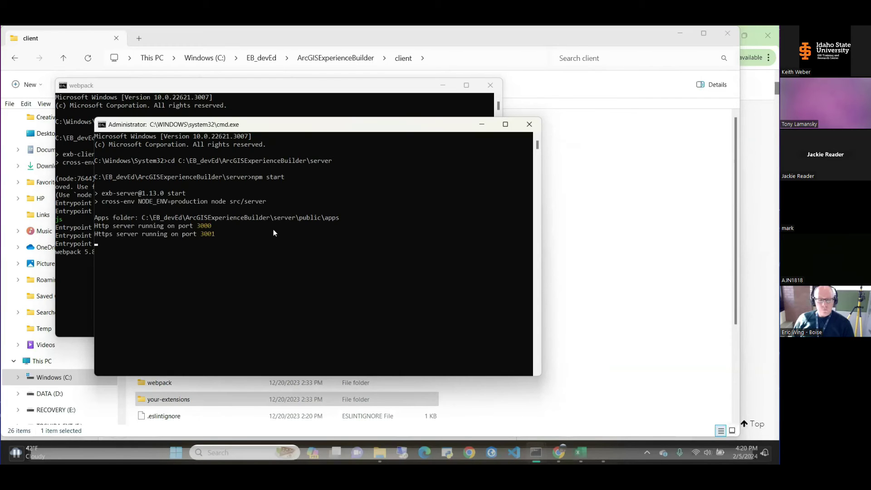
pyautogui.click(559, 453)
# - Load the local Experience Builder at localhost:3001 in a new tab and choose Create new
pyautogui.click(269, 37)
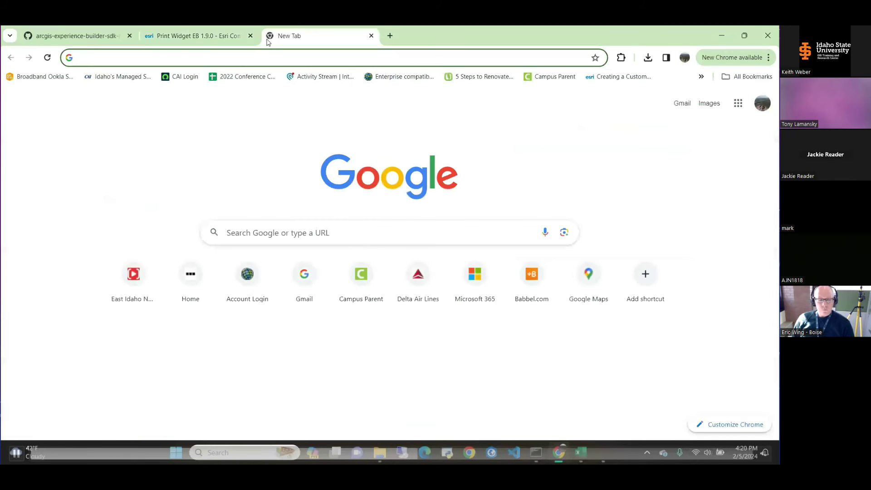
pyautogui.write('local')
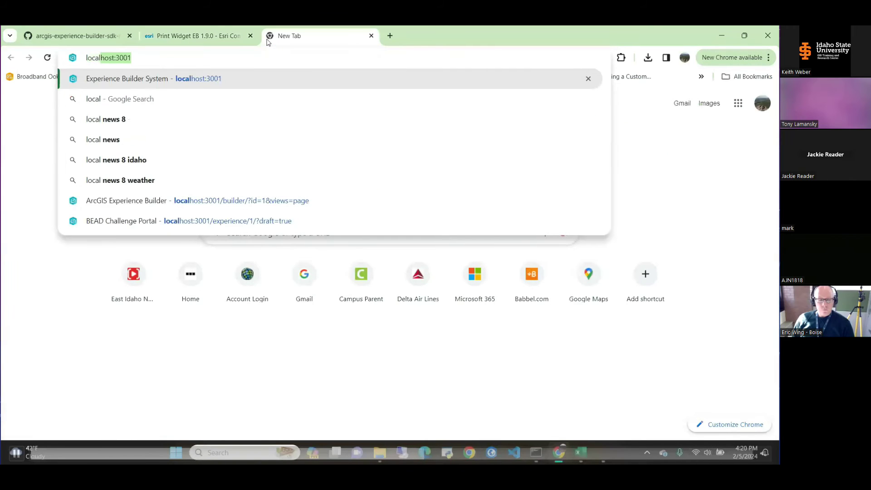
pyautogui.press('Return')
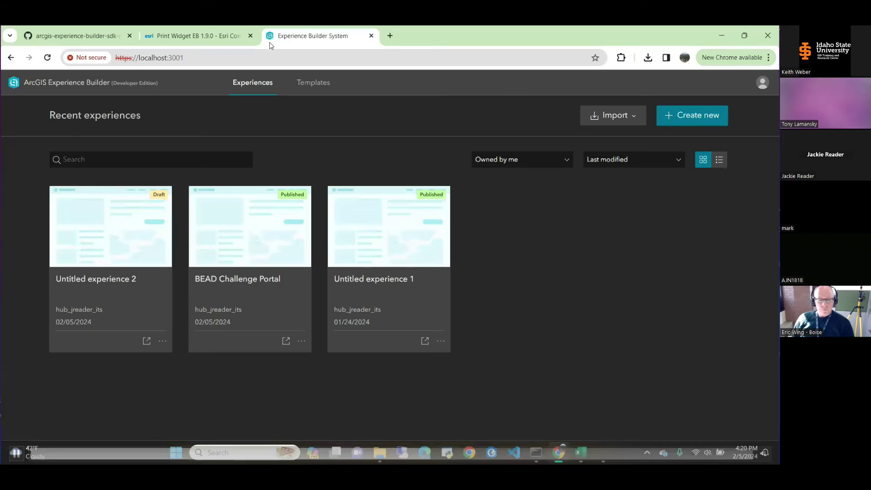
pyautogui.click(695, 118)
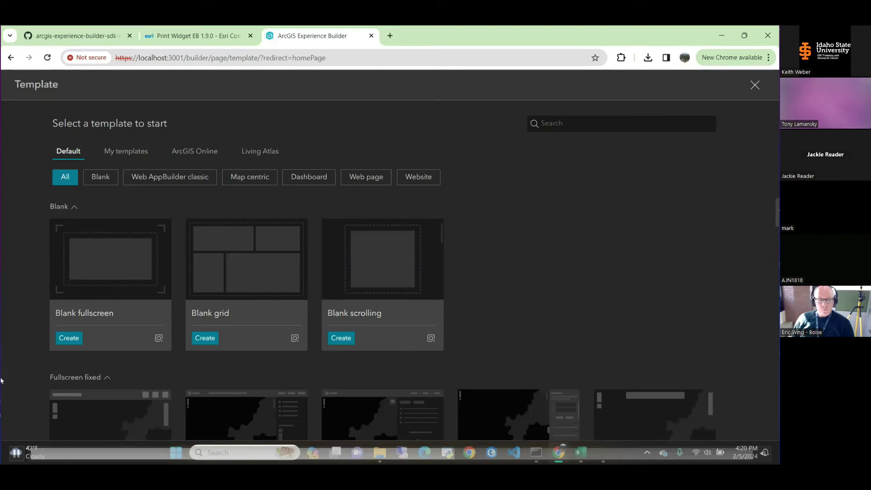
# - Start from Blank scrolling, place a Map widget upper left, and source it from the FCC Availability Counts web map
pyautogui.click(342, 340)
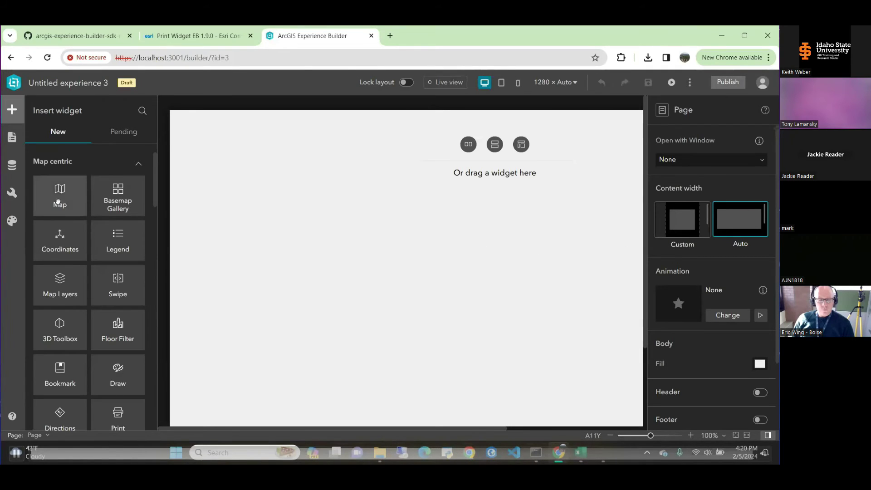
pyautogui.moveTo(58, 202); pyautogui.dragTo(445, 278)
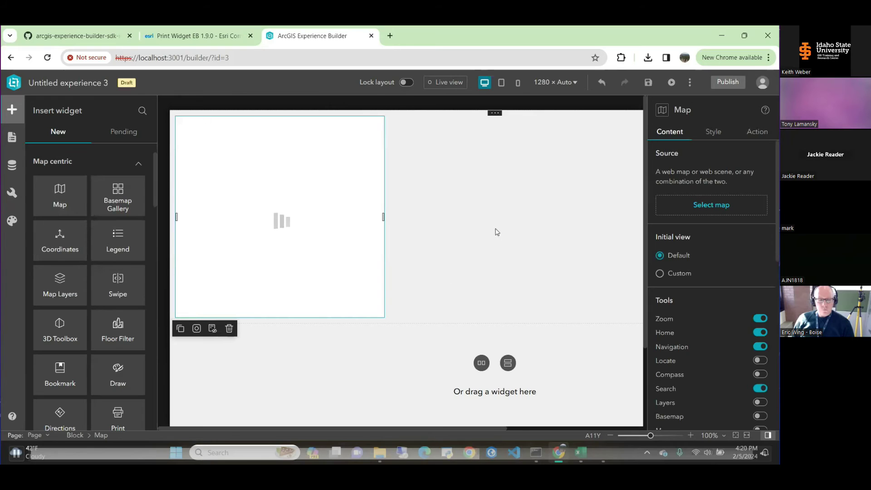
pyautogui.click(695, 205)
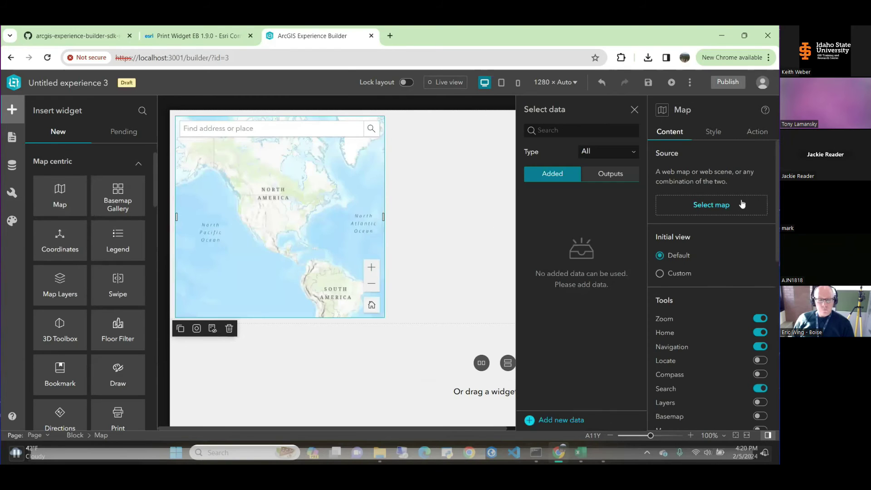
pyautogui.click(567, 422)
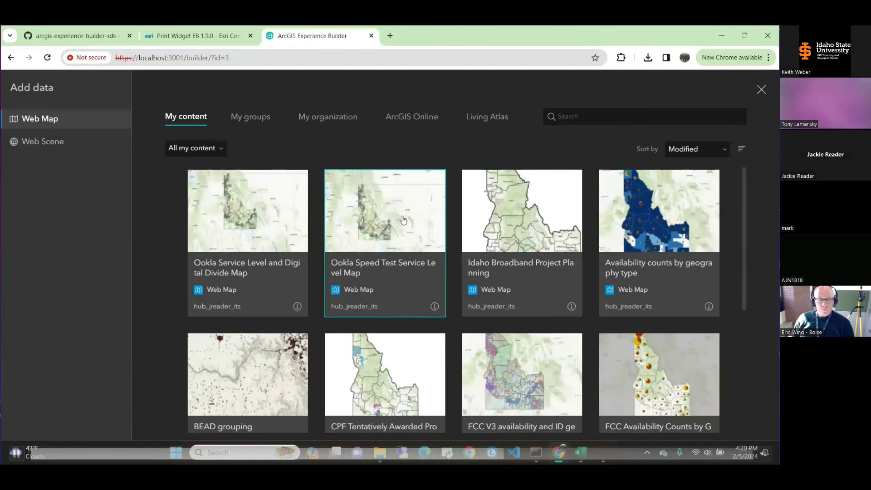
pyautogui.scroll(-1, 397, 254)
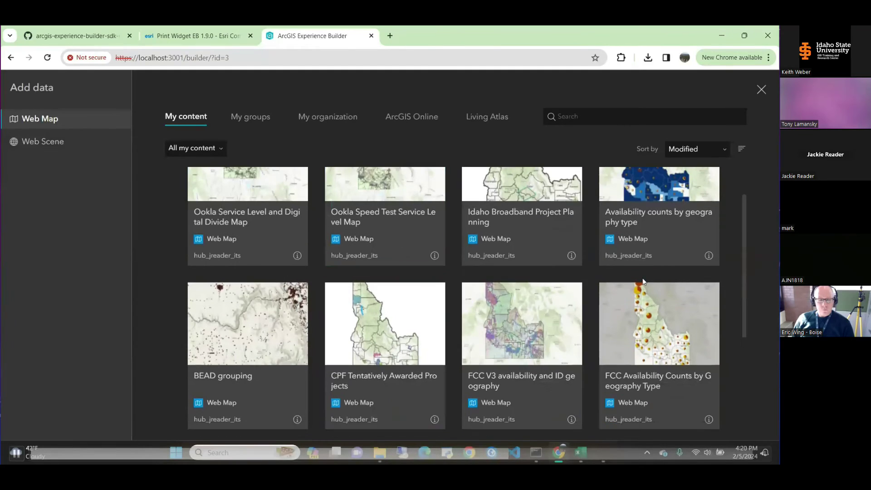
pyautogui.click(689, 340)
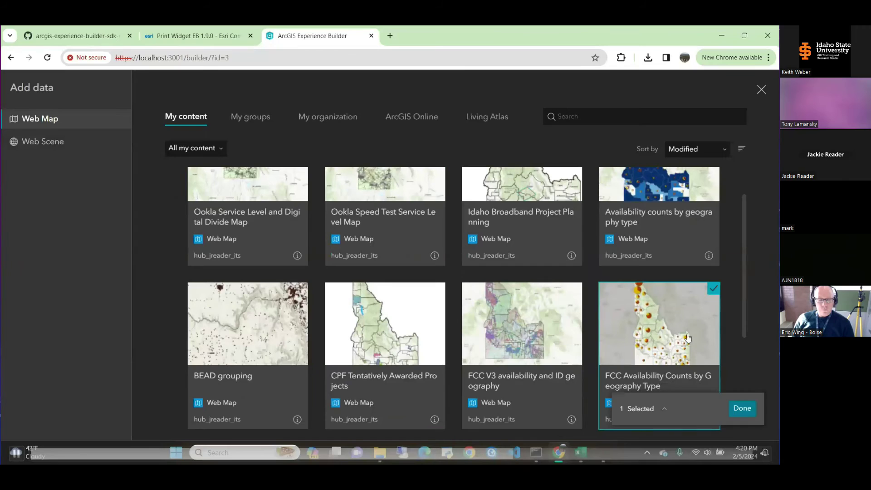
pyautogui.click(742, 408)
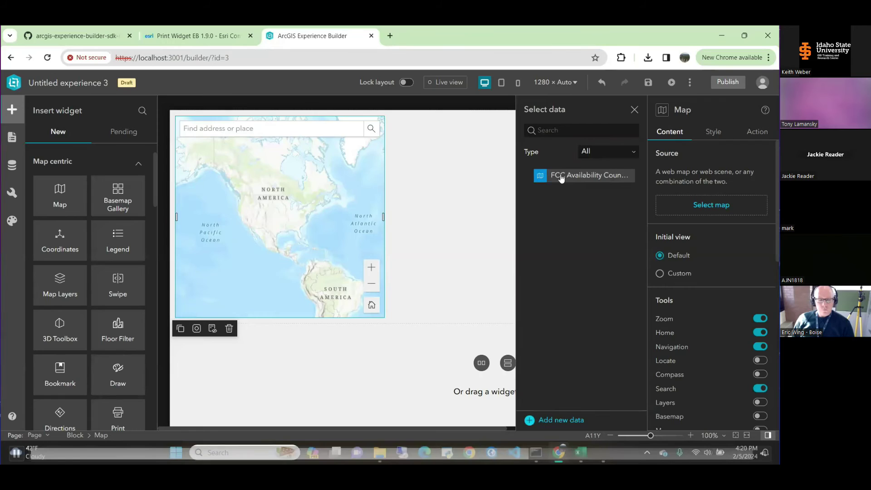
pyautogui.click(561, 178)
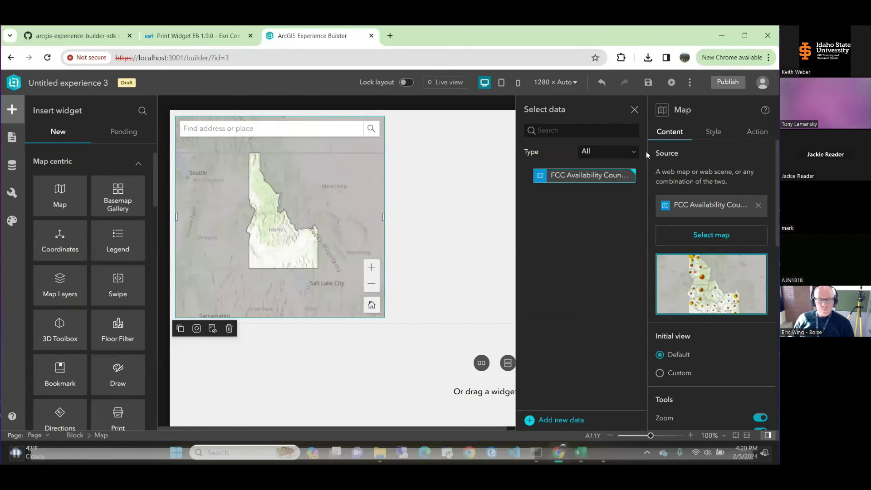
pyautogui.click(635, 110)
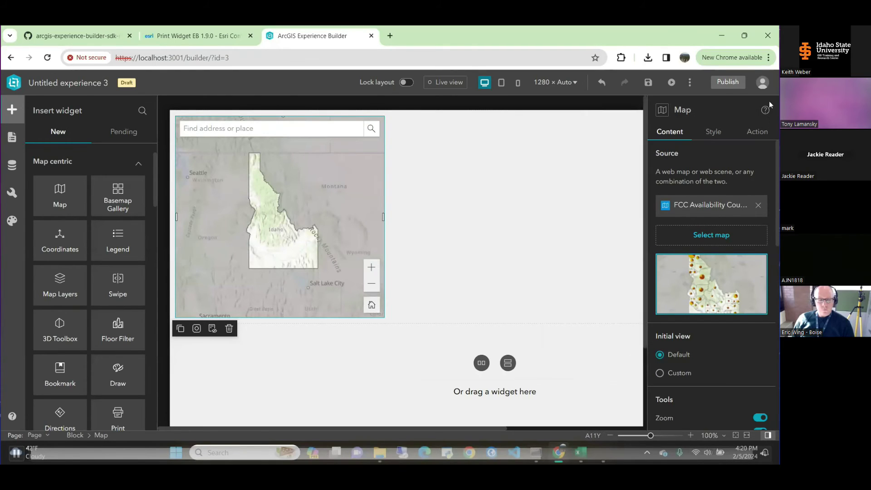
# - Add the custom Print widget beside the map and link it to the Map widget
pyautogui.scroll(-2, 92, 244)
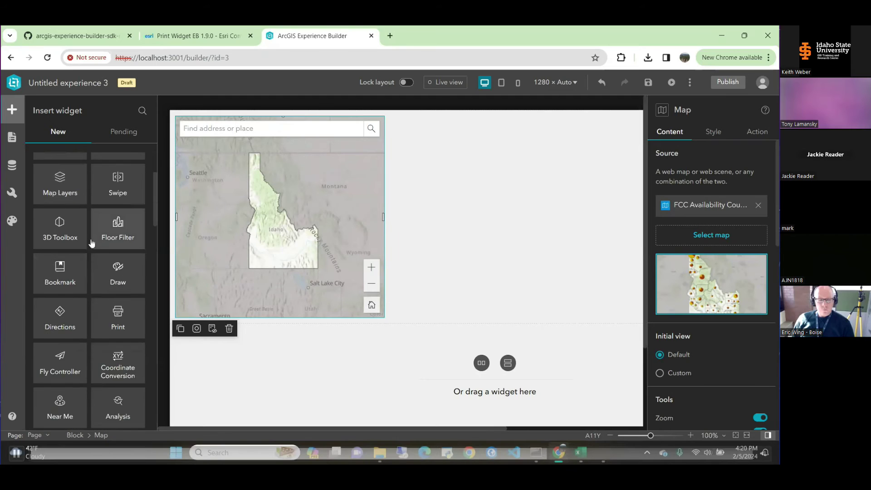
pyautogui.scroll(-10, 92, 243)
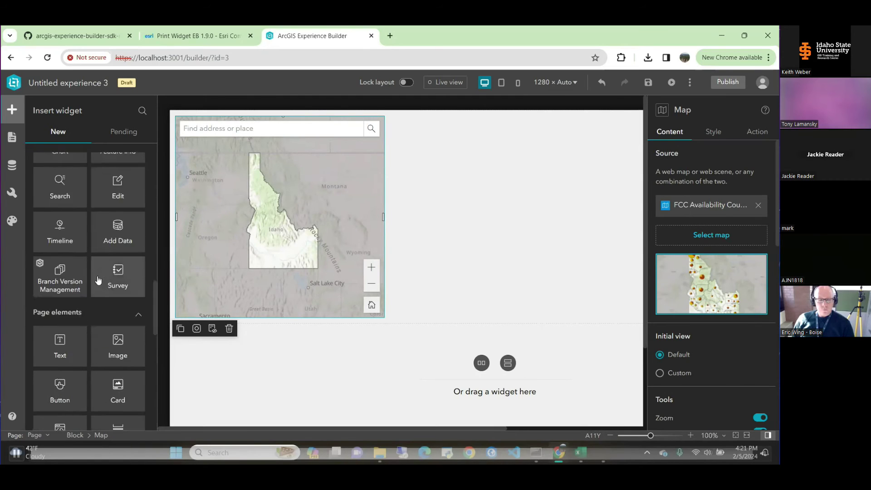
pyautogui.scroll(-8, 98, 279)
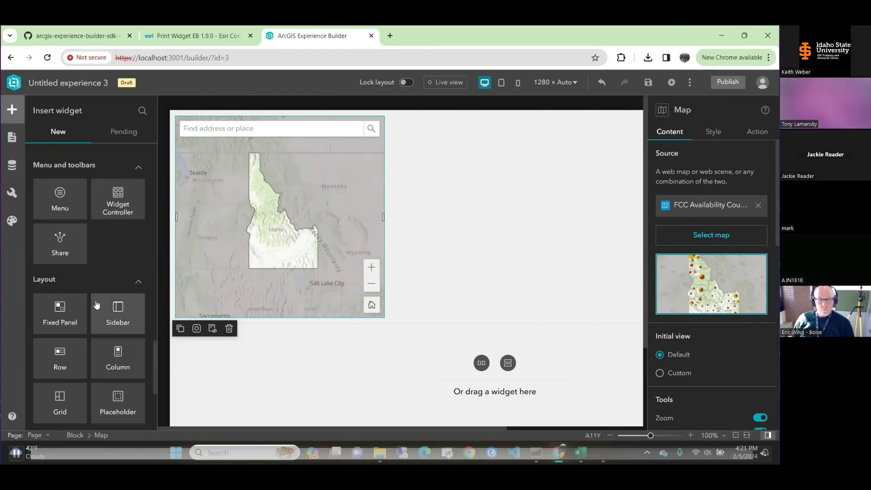
pyautogui.scroll(-4, 97, 305)
pyautogui.moveTo(116, 360); pyautogui.dragTo(458, 246)
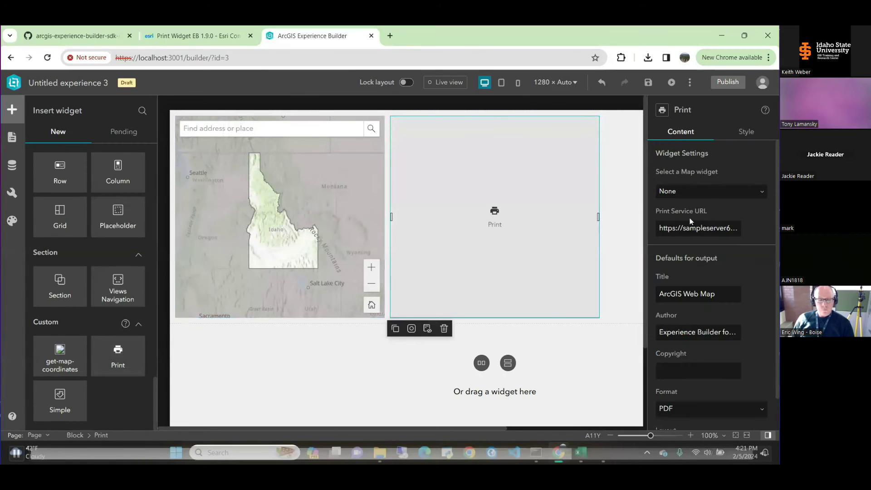
pyautogui.click(737, 192)
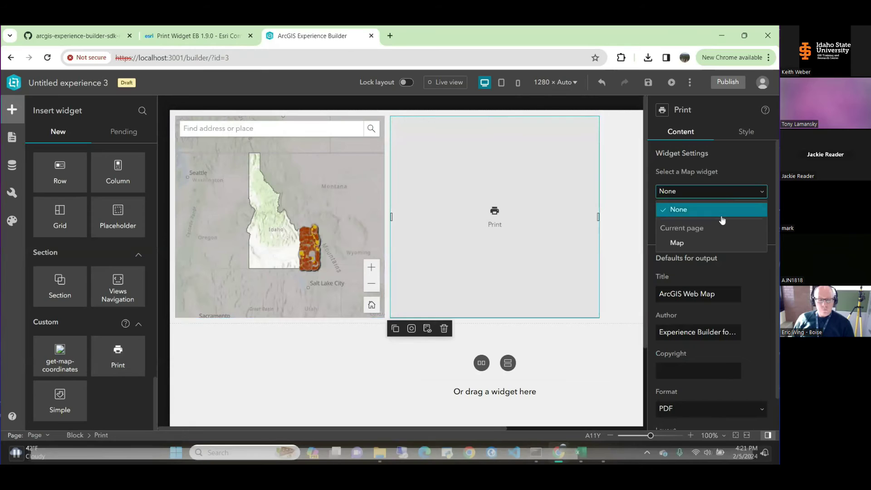
pyautogui.click(710, 242)
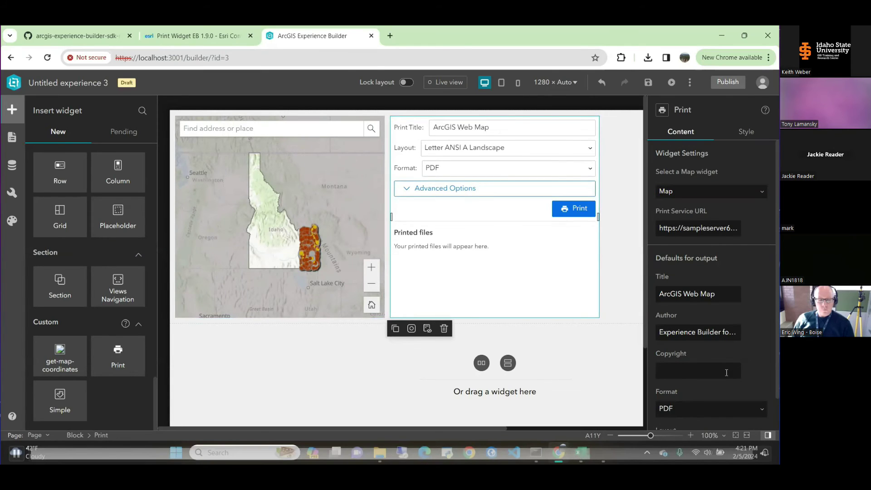
# - Save and publish the experience, then preview it in a new tab
pyautogui.scroll(-1, 710, 314)
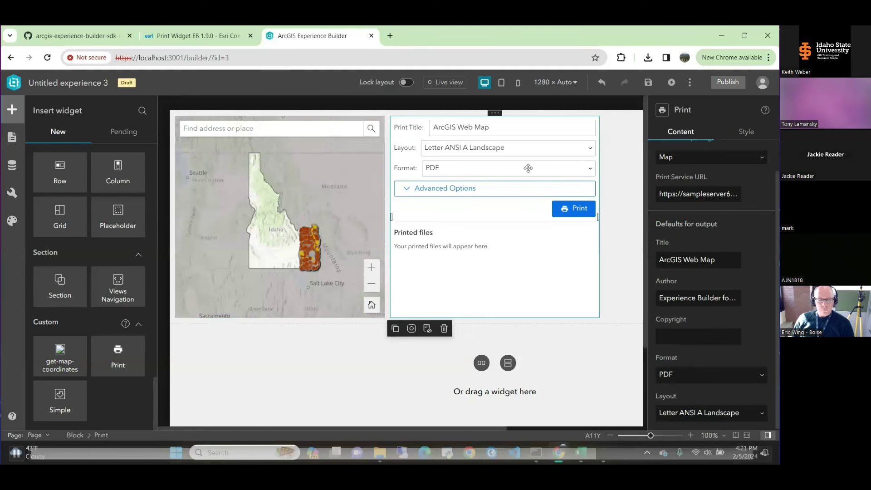
pyautogui.click(648, 82)
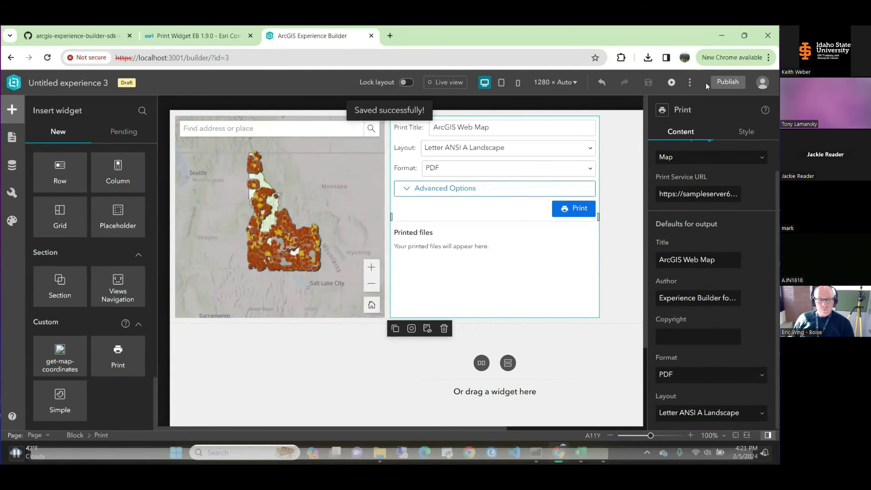
pyautogui.click(726, 82)
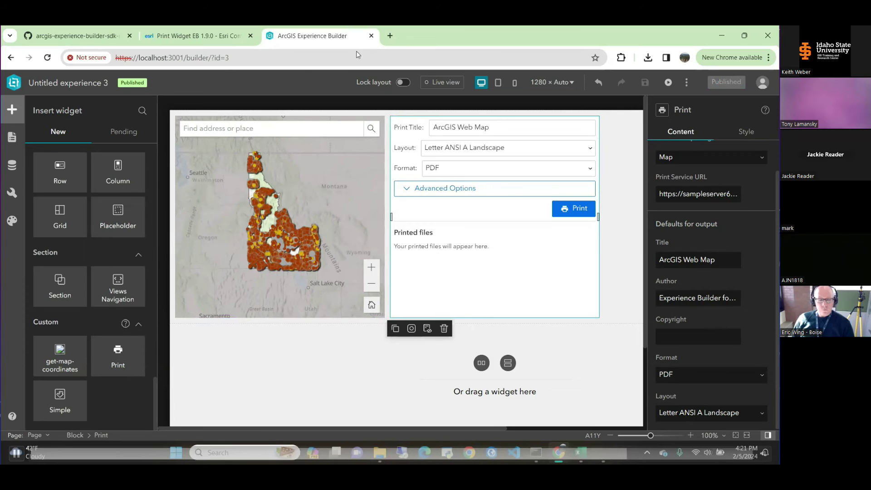
pyautogui.click(668, 83)
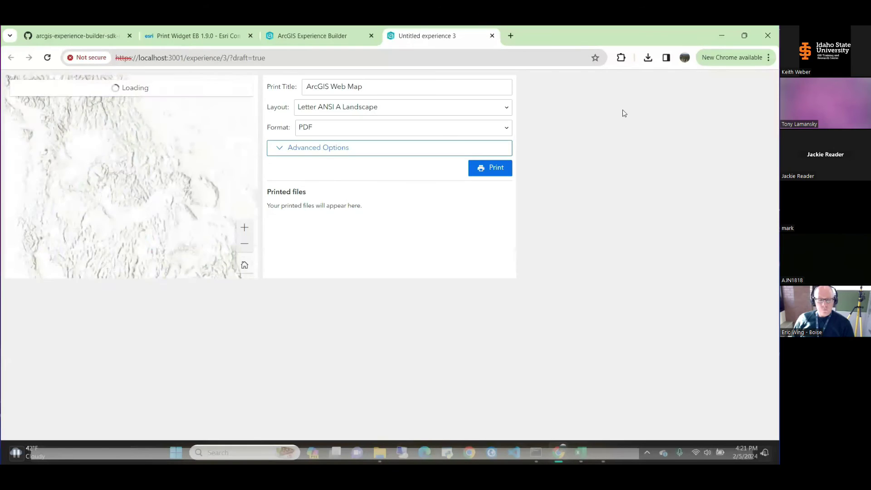
# - Print the map with the A3 Portrait layout in JPG format, producing ArcGIS Web Map.jpg
pyautogui.click(448, 108)
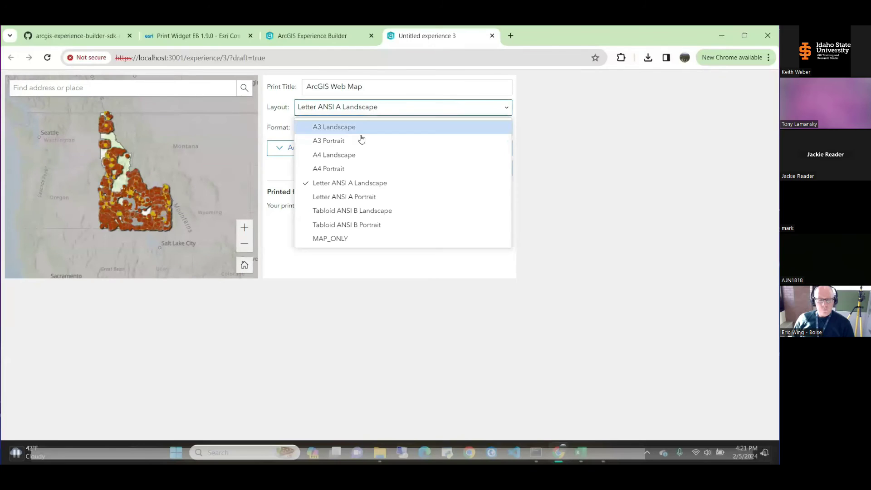
pyautogui.click(338, 143)
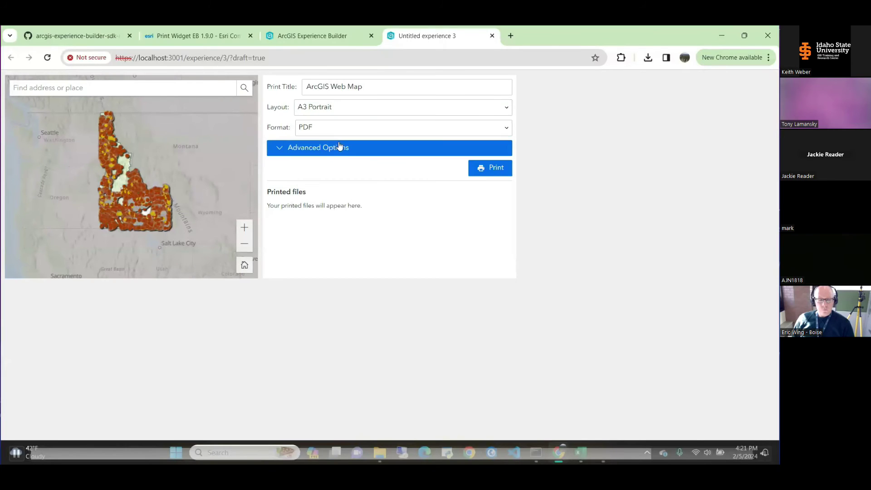
pyautogui.click(336, 132)
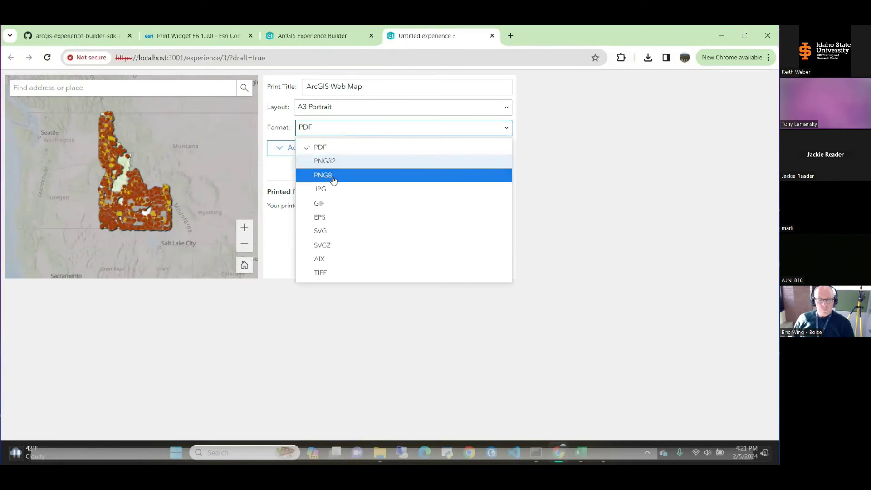
pyautogui.click(337, 189)
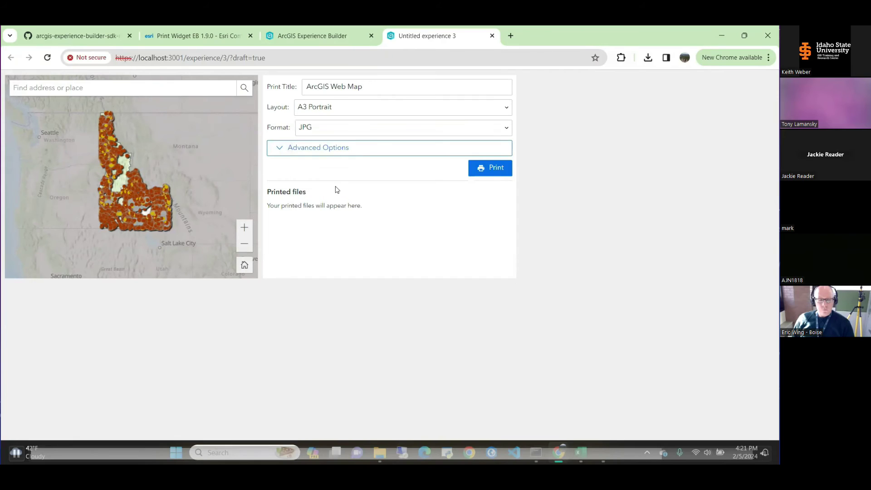
pyautogui.click(348, 149)
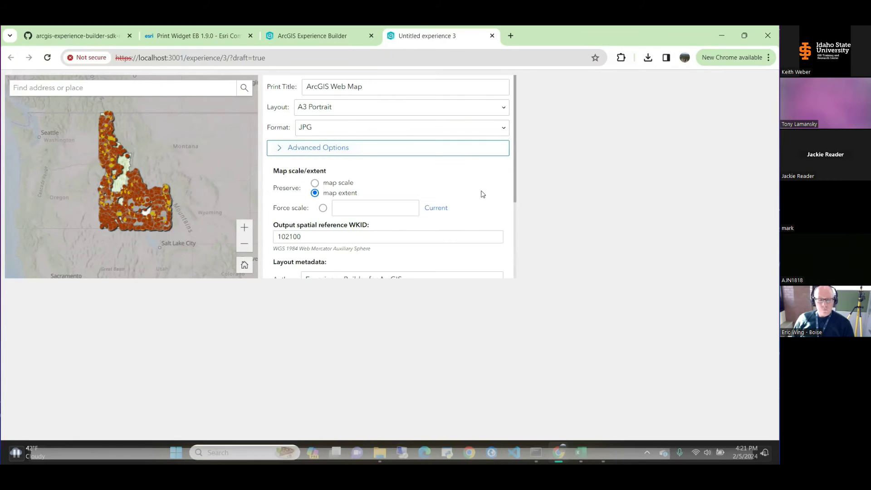
pyautogui.scroll(-5, 483, 194)
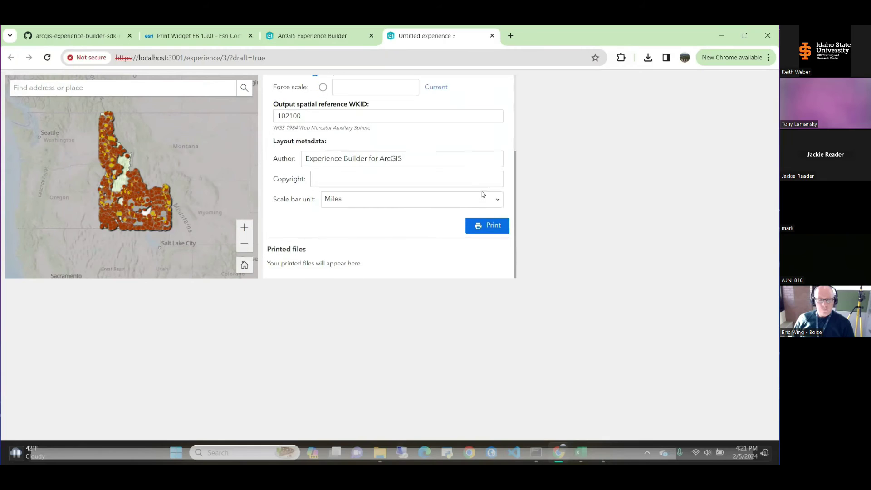
pyautogui.click(484, 226)
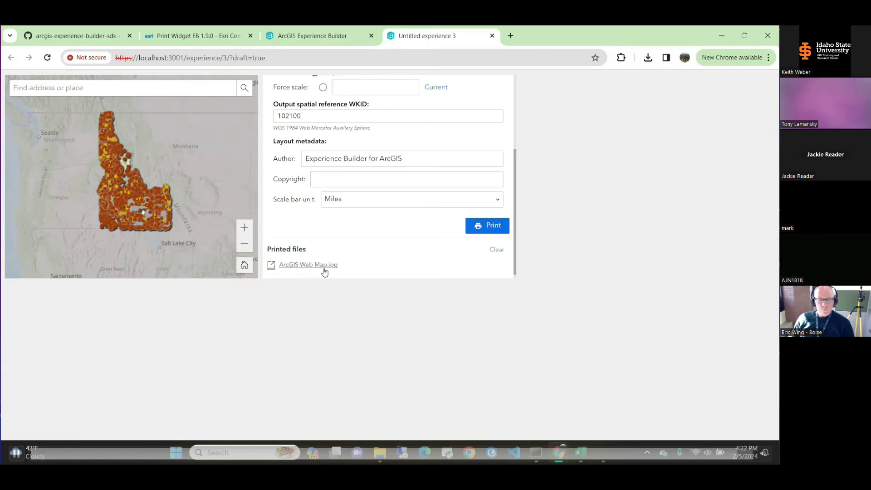
# - Open the printed ArcGIS Web Map.jpg from the Printed files list
pyautogui.click(325, 268)
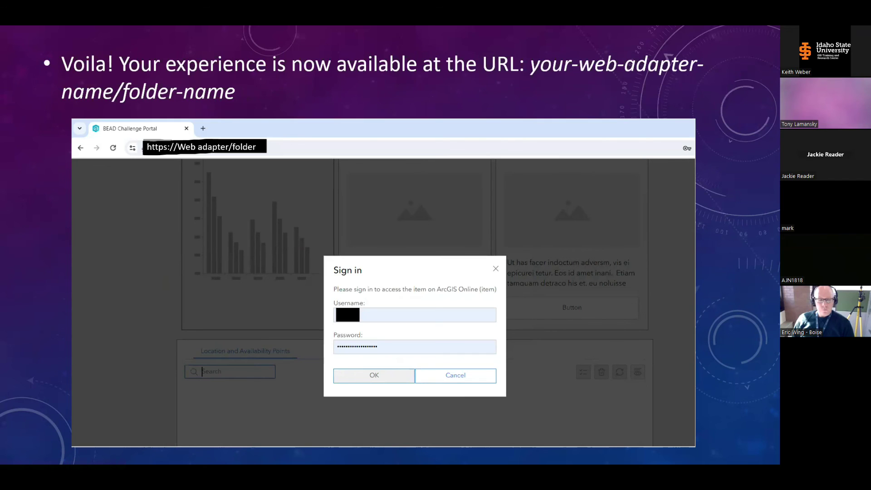
pyautogui.press('Right')
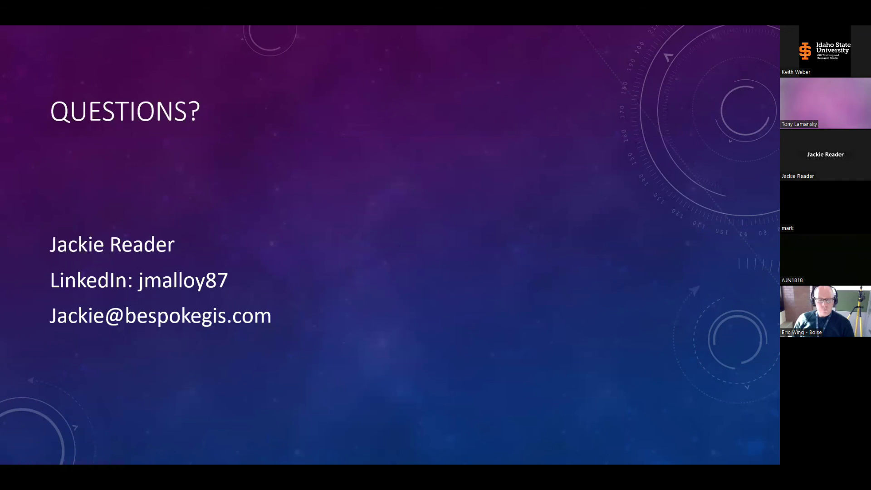